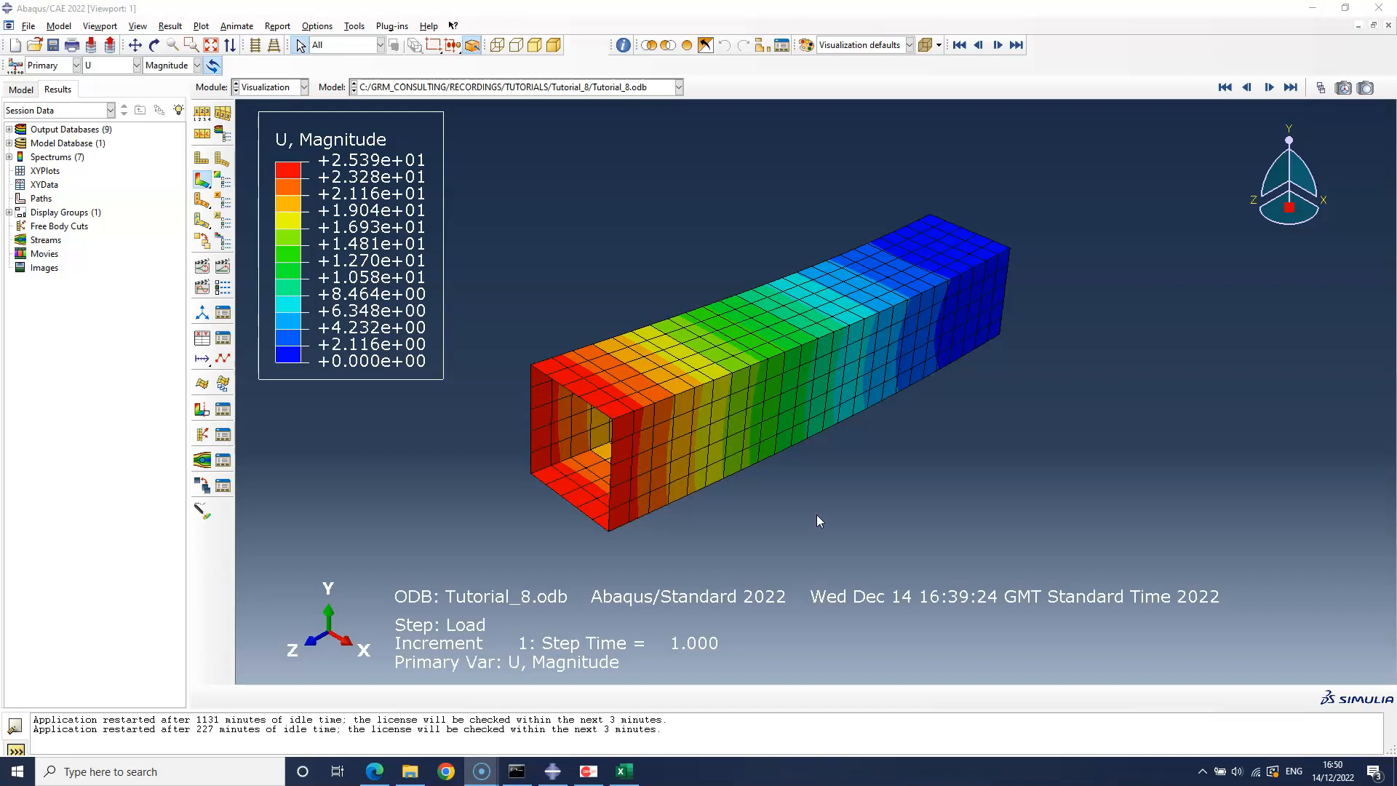
Step: Switch to OptiAssist for Abaqus, submit Tutorial_8.inp for a Real Time Response run with default settings, and load its post-processing
{"action": "left_click", "coordinate": [588, 771]}
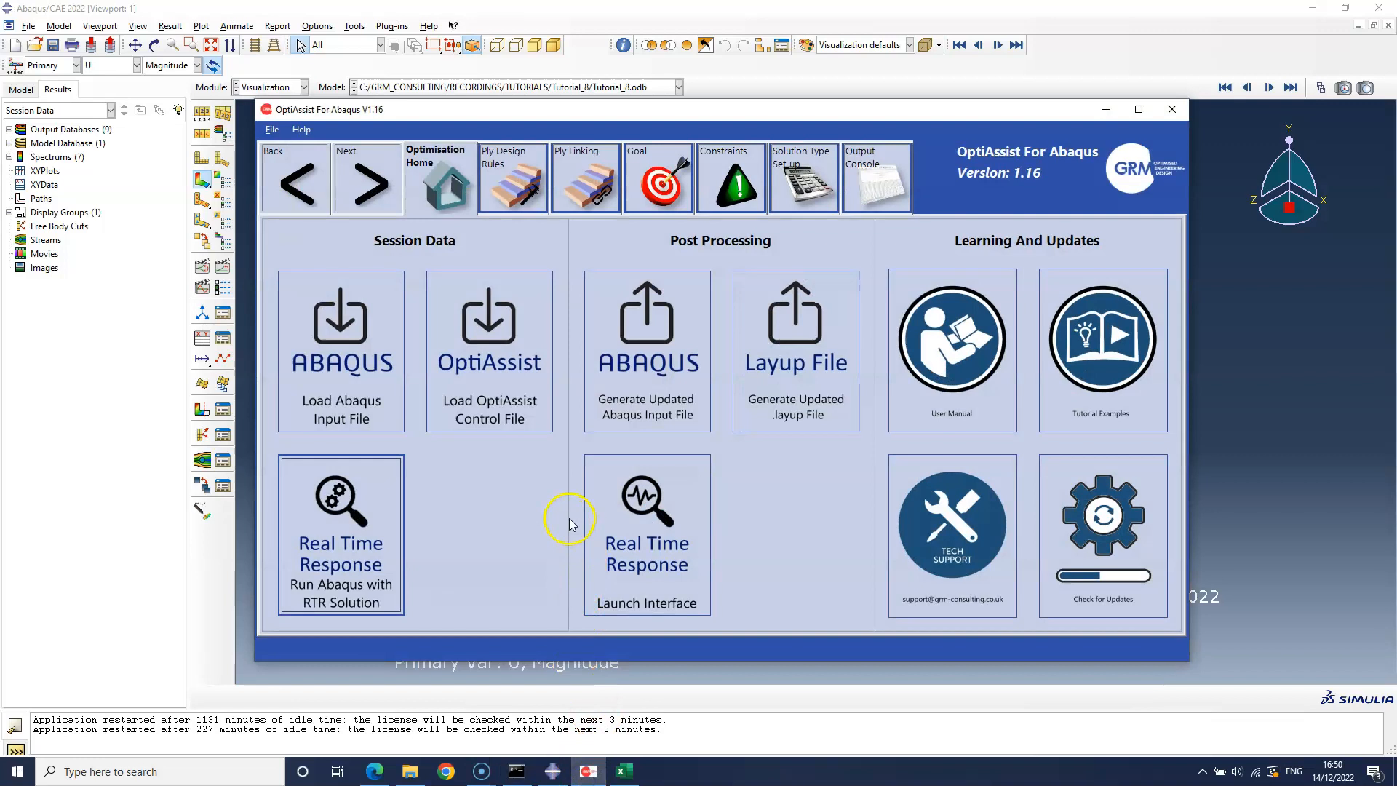
{"action": "left_click", "coordinate": [390, 522]}
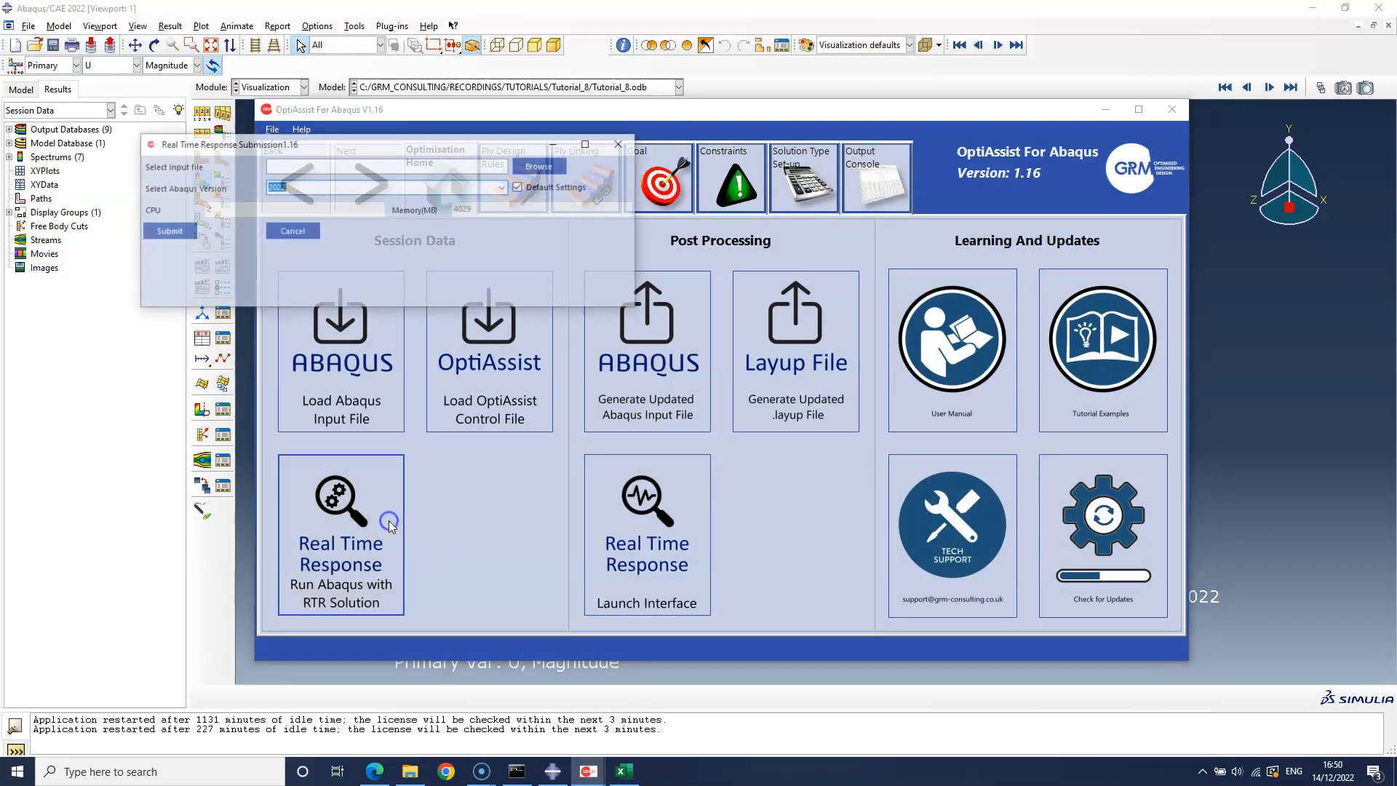
{"action": "left_click", "coordinate": [547, 167]}
{"action": "left_click", "coordinate": [369, 278]}
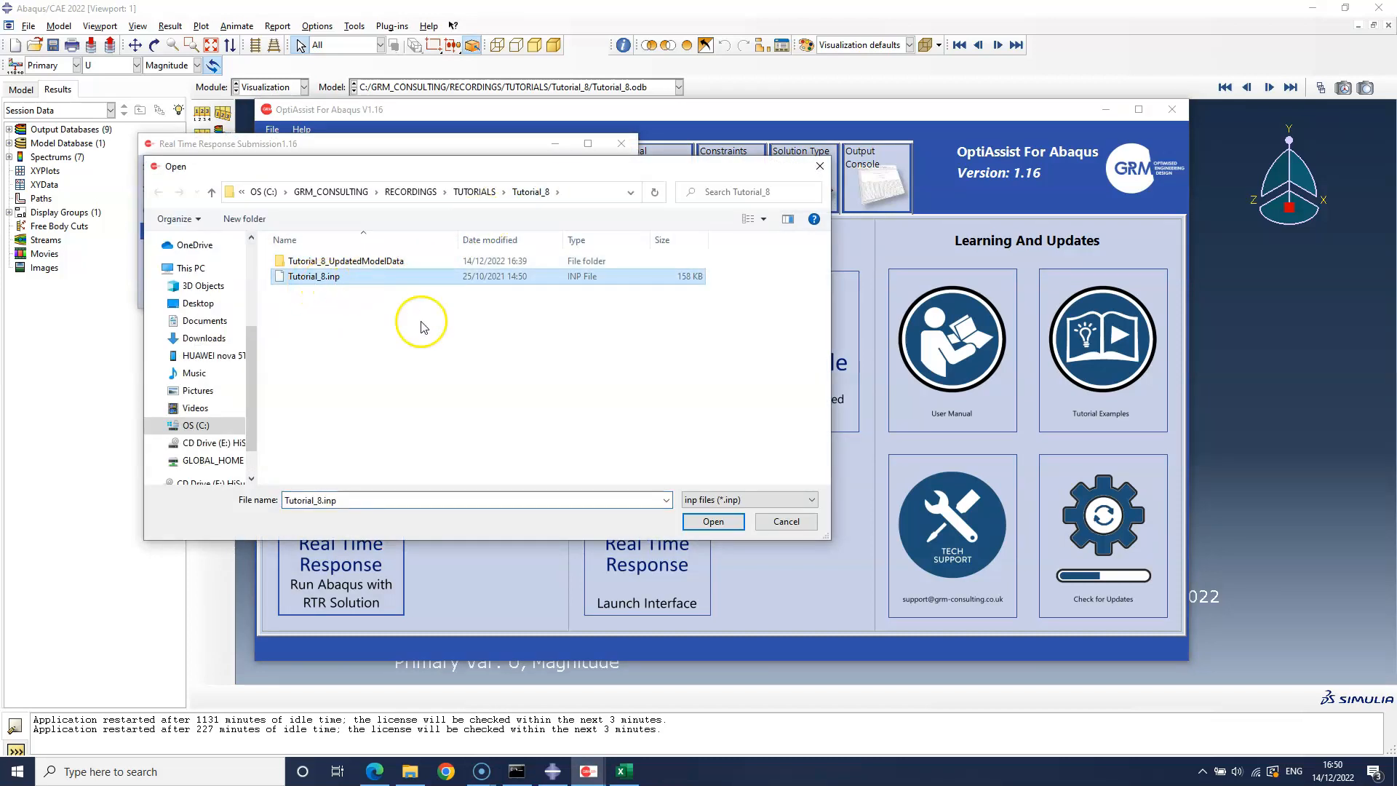
{"action": "left_click", "coordinate": [713, 523]}
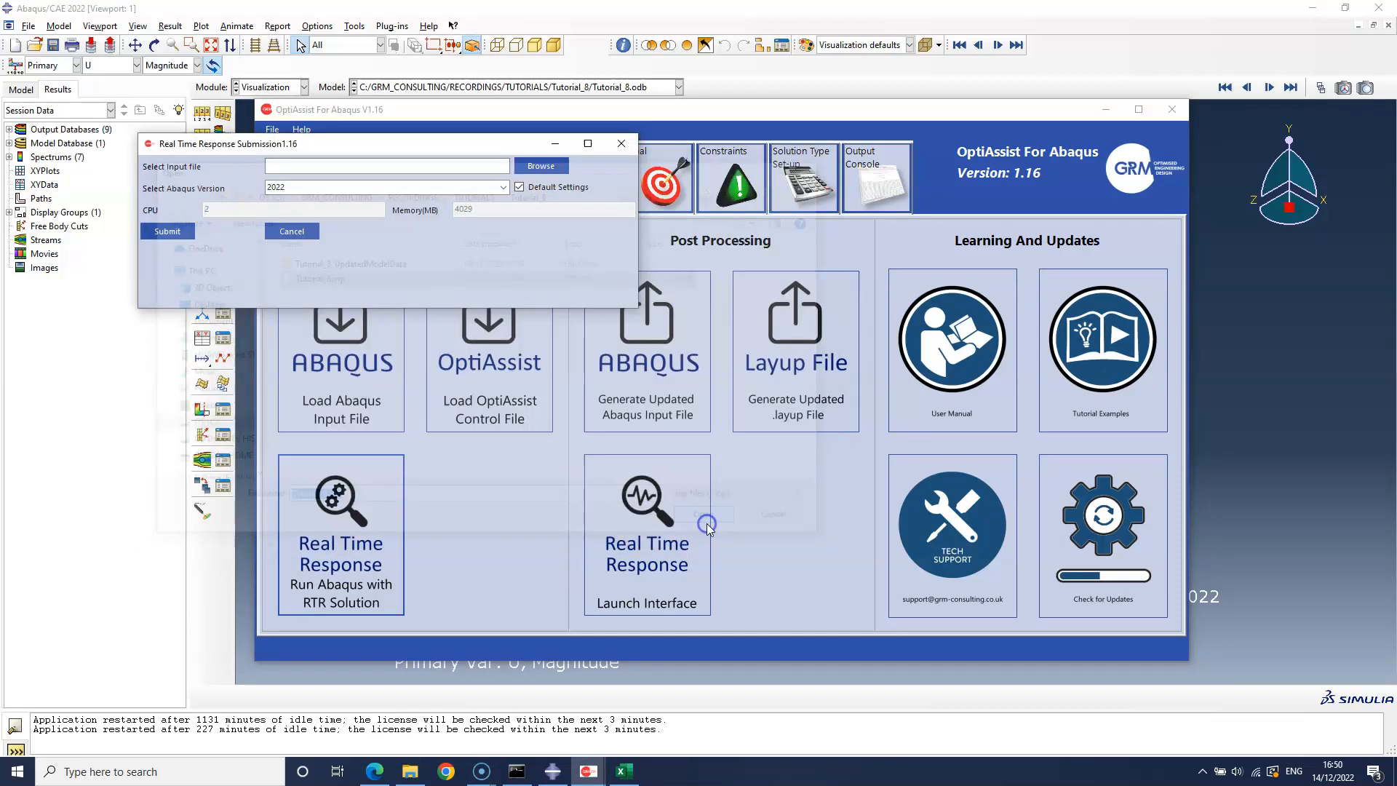
{"action": "left_click", "coordinate": [167, 231]}
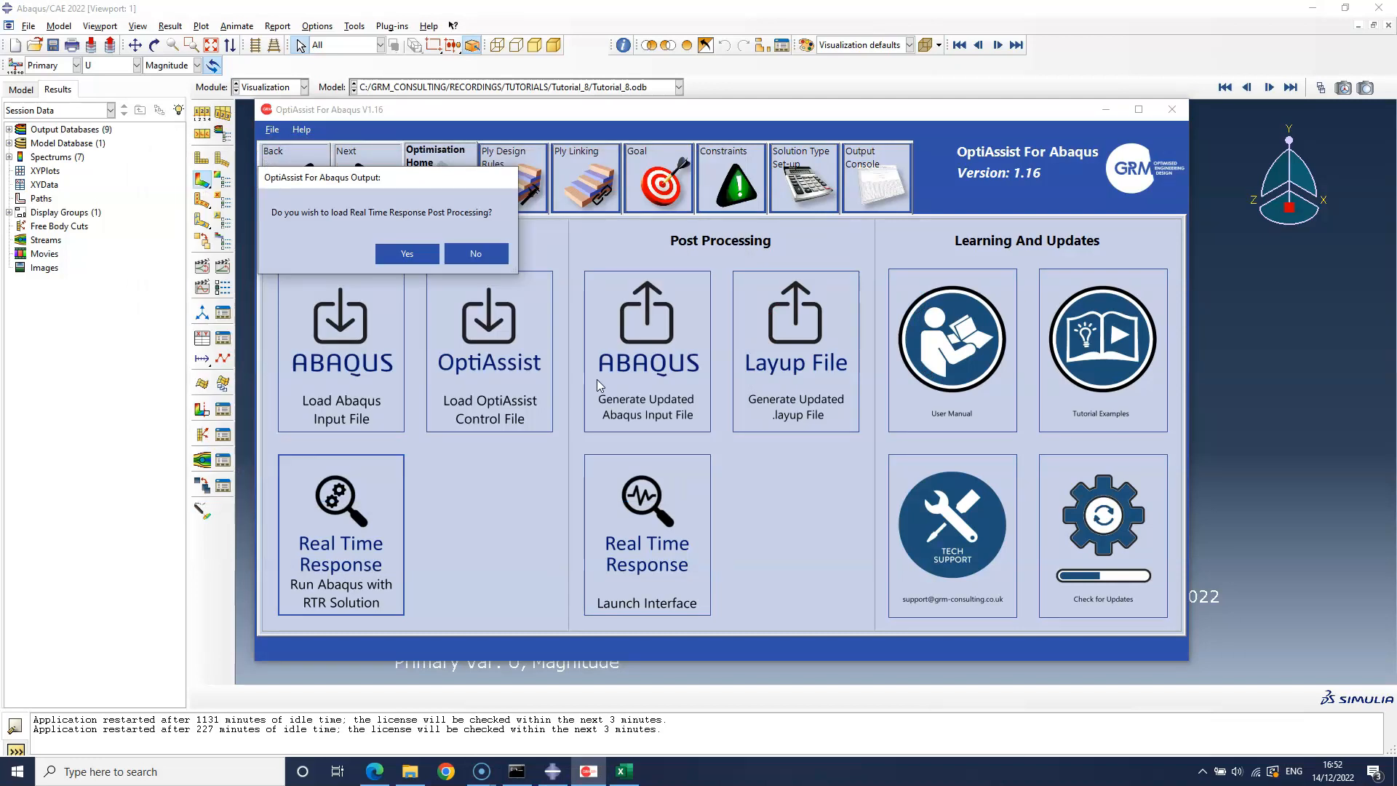
{"action": "left_click", "coordinate": [407, 255]}
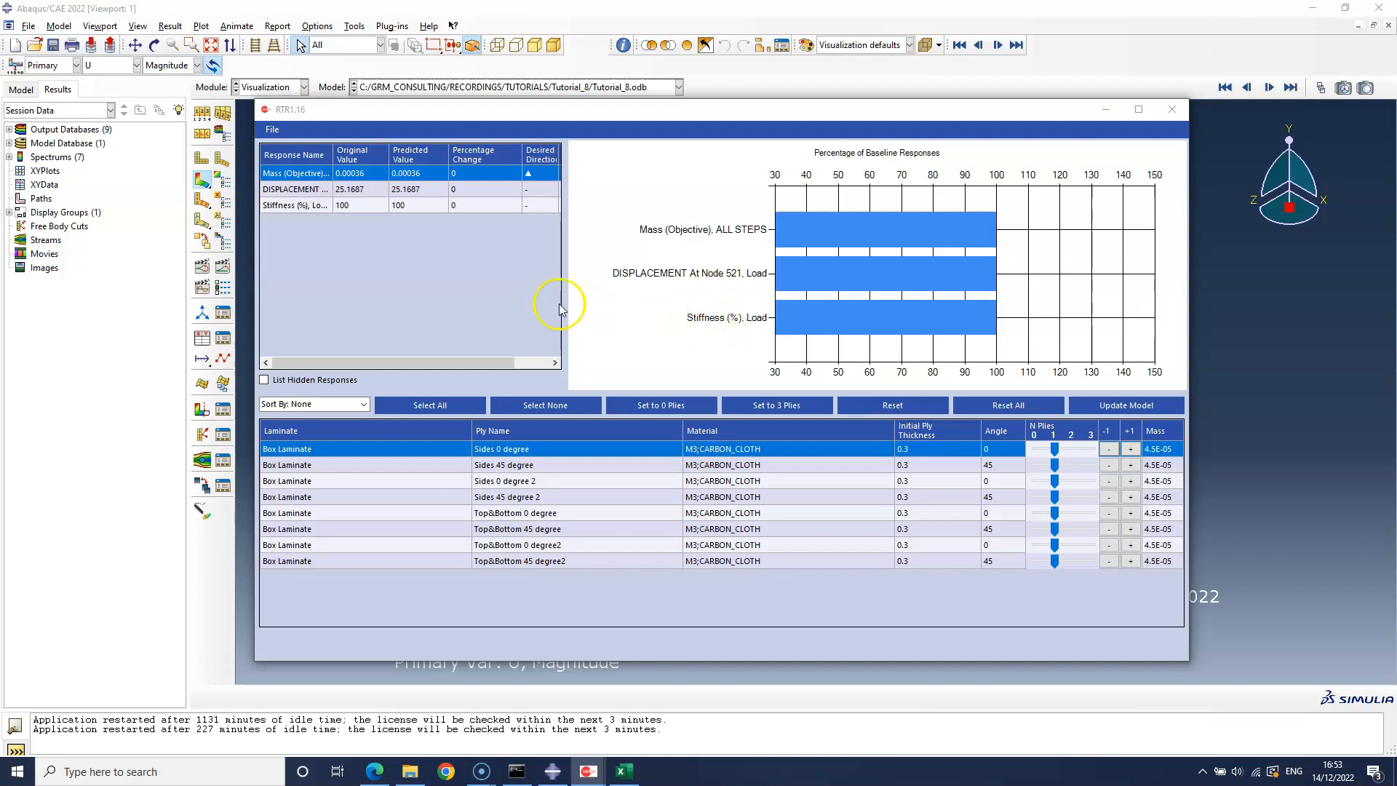
Step: Sort the plies by Most Sensitive for the displacement response at node 521
{"action": "left_click", "coordinate": [302, 190]}
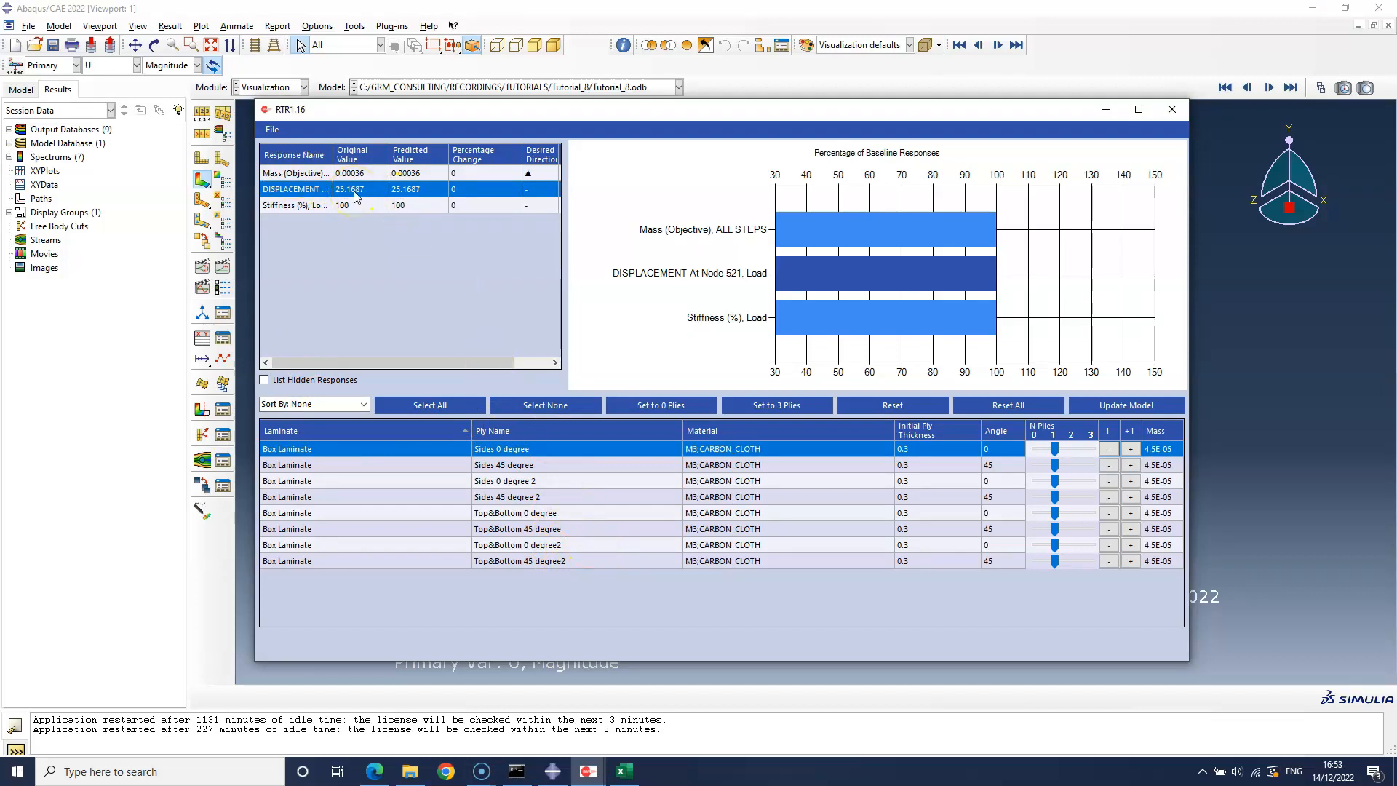
{"action": "left_click", "coordinate": [365, 404]}
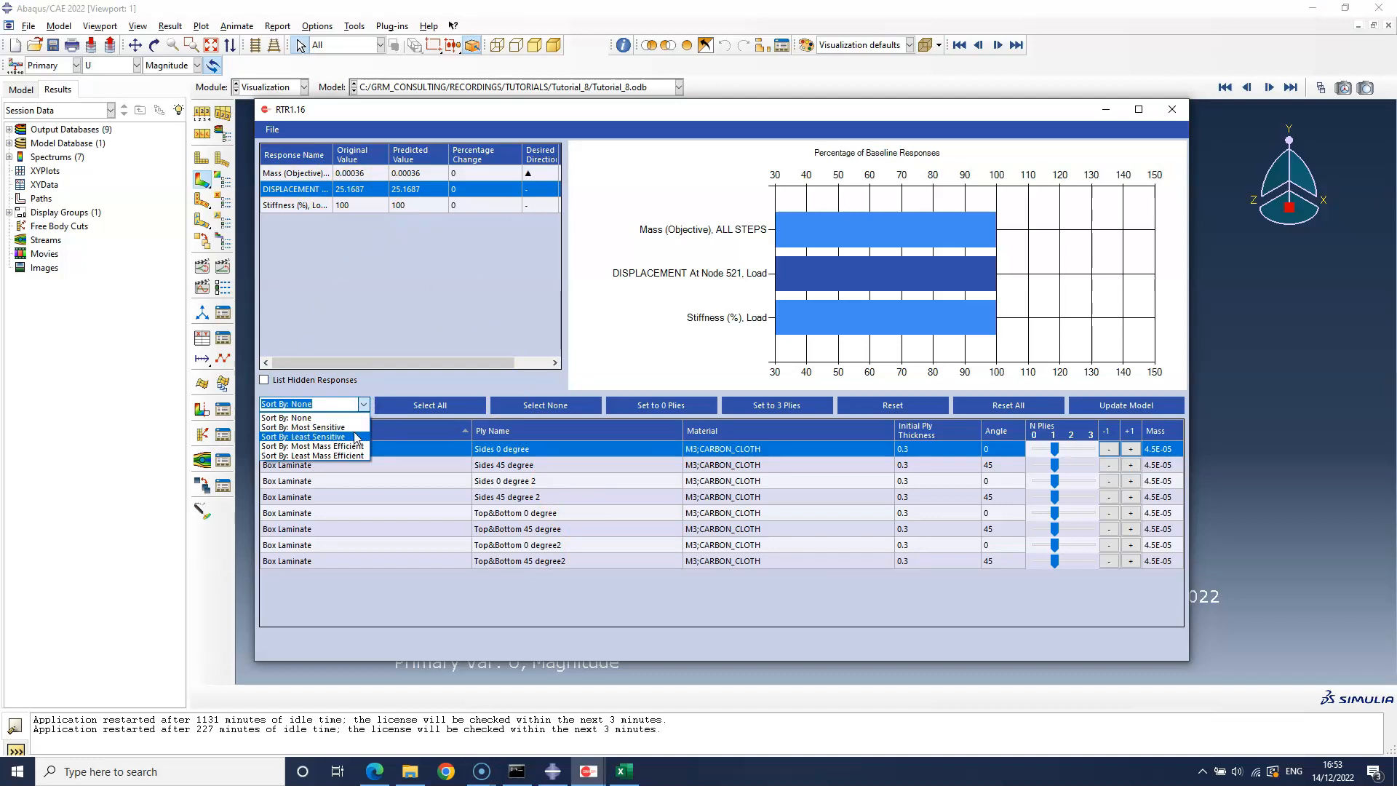
{"action": "left_click", "coordinate": [354, 427]}
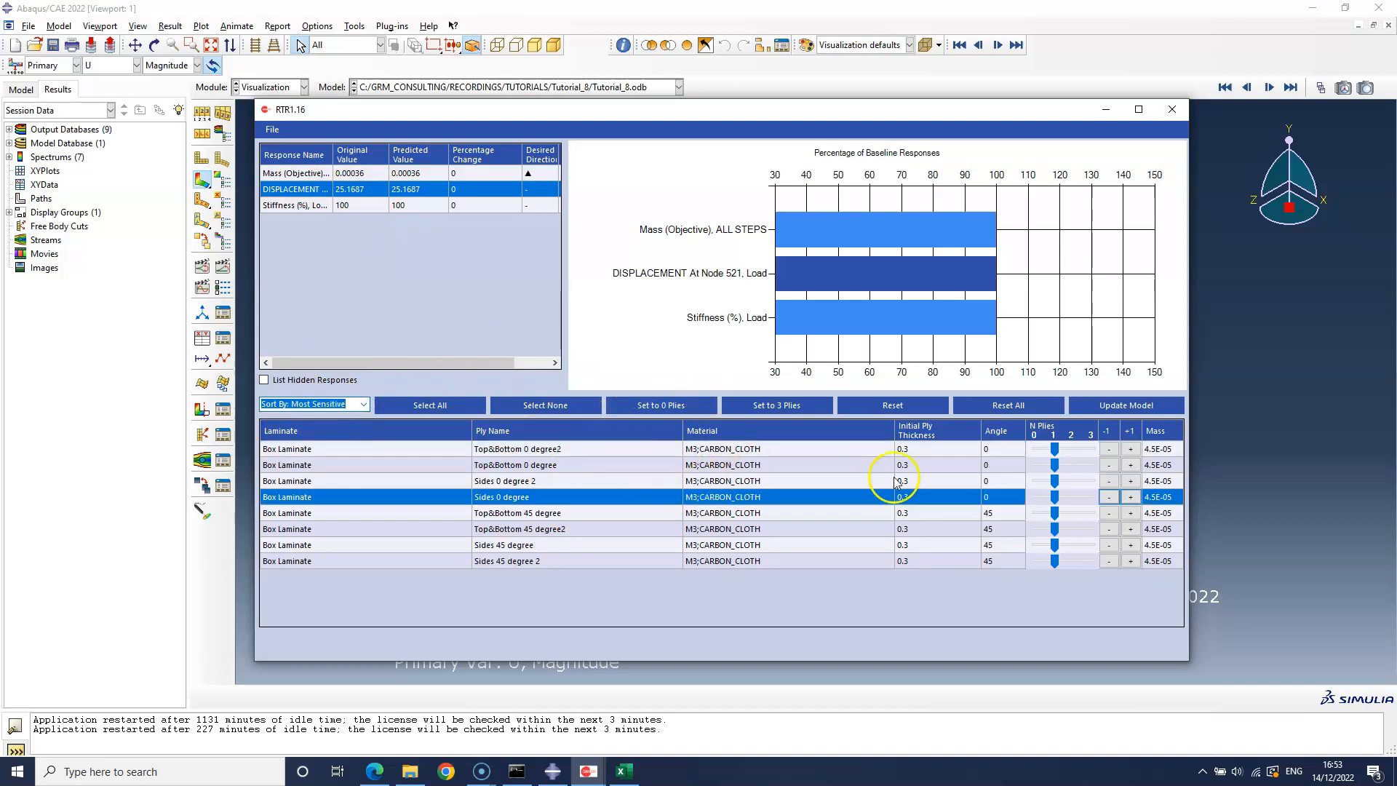
Step: Try different ply counts on the Top&Bottom 0 degree2 ply and return it to 1 ply
{"action": "left_click", "coordinate": [1055, 465]}
{"action": "left_click", "coordinate": [1131, 450]}
{"action": "left_click", "coordinate": [1131, 450]}
{"action": "left_click", "coordinate": [1109, 449]}
{"action": "left_click", "coordinate": [1109, 449]}
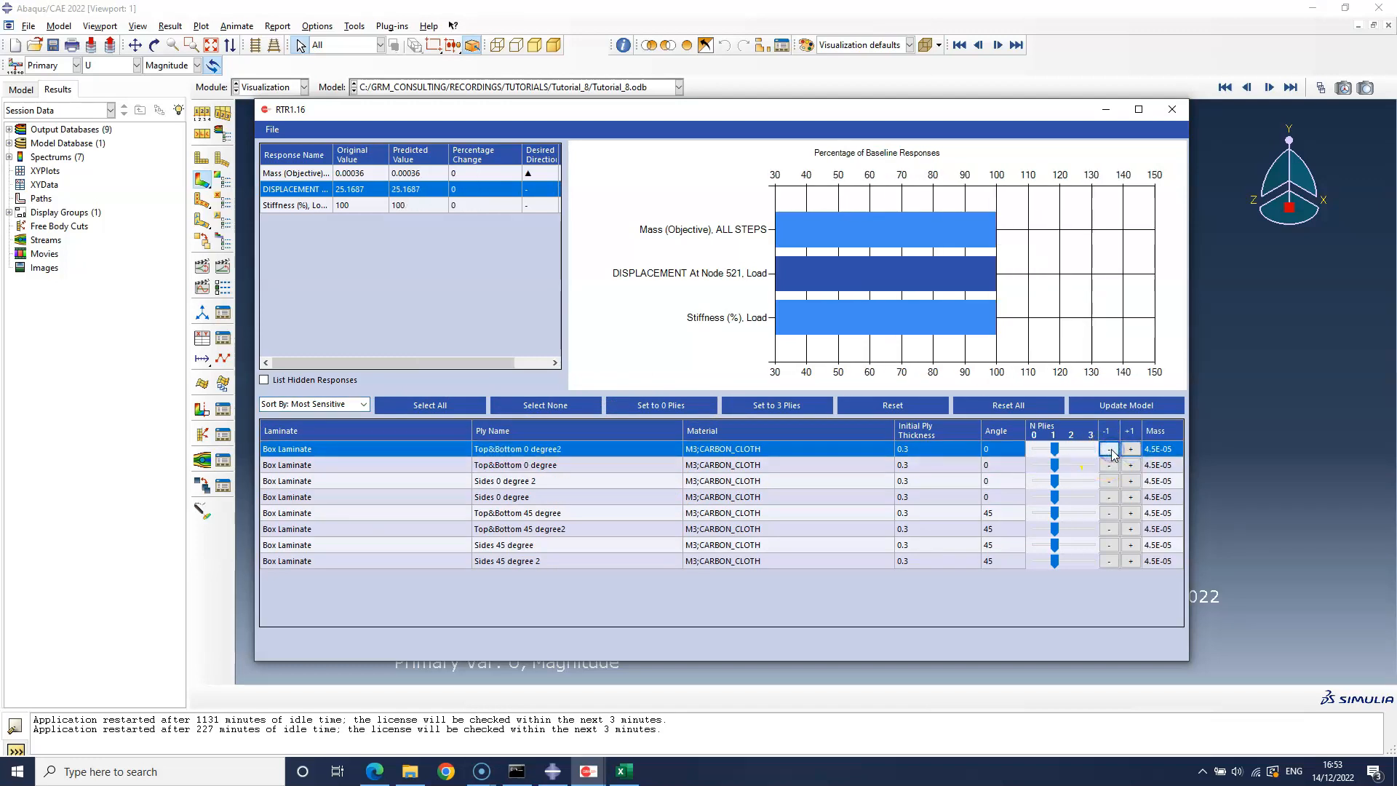
{"action": "left_click", "coordinate": [1110, 449]}
{"action": "left_click", "coordinate": [1131, 449]}
{"action": "left_click", "coordinate": [1131, 449]}
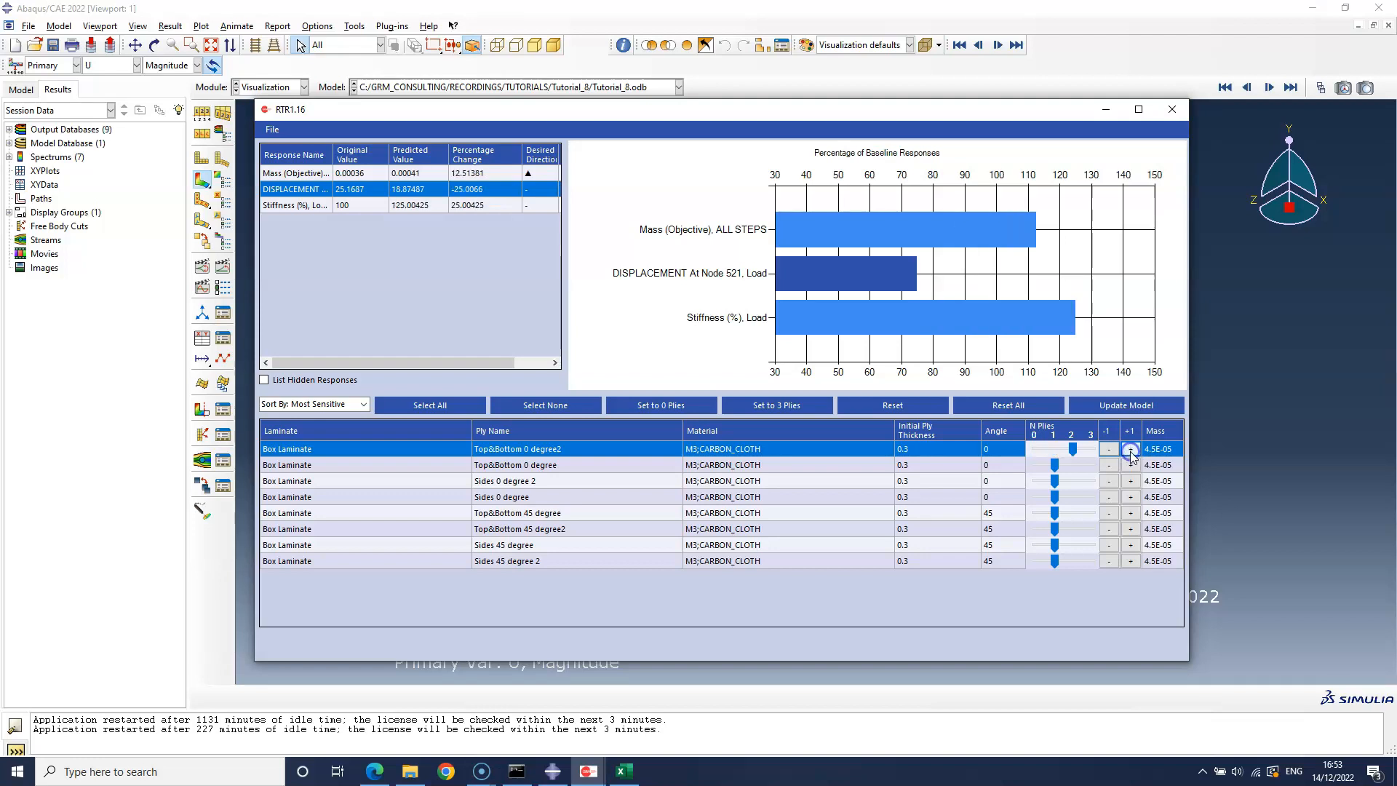
{"action": "left_click", "coordinate": [1115, 450]}
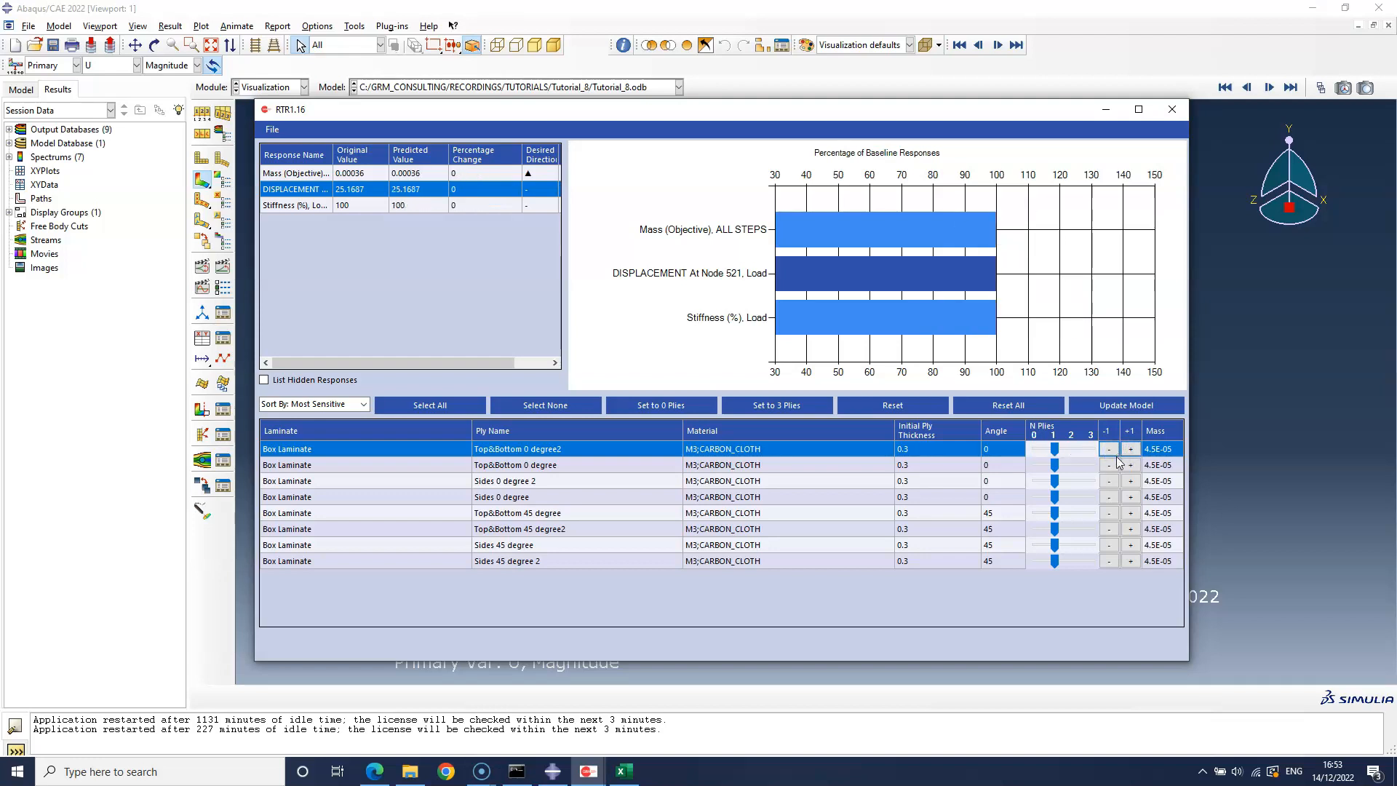
Step: Try 3 plies on Sides 0 degree 2, 2 on Top&Bottom 45 degree and Sides 45 degree 2, and 0 on Sides 45 degree
{"action": "left_click", "coordinate": [1129, 482]}
{"action": "left_click", "coordinate": [1129, 482]}
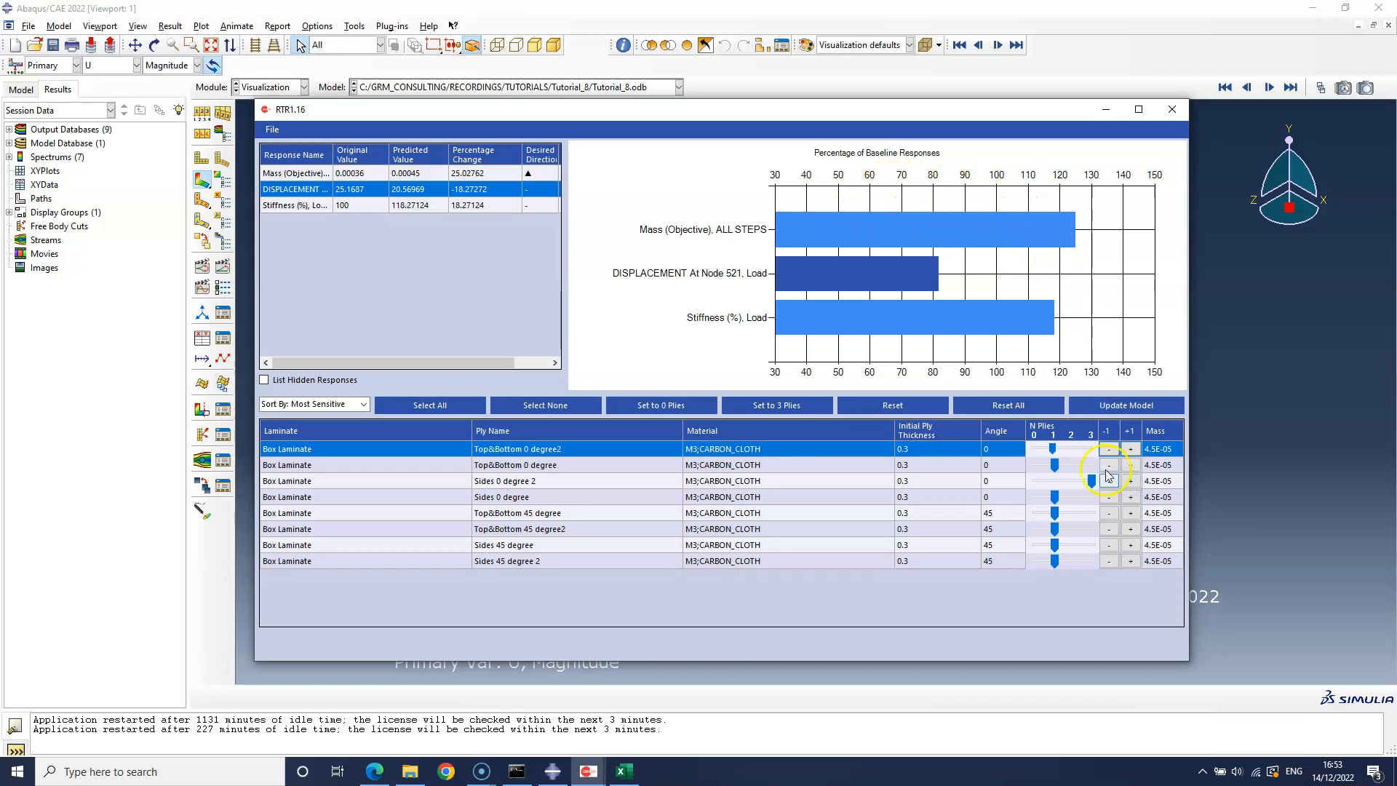
{"action": "left_click", "coordinate": [1130, 513]}
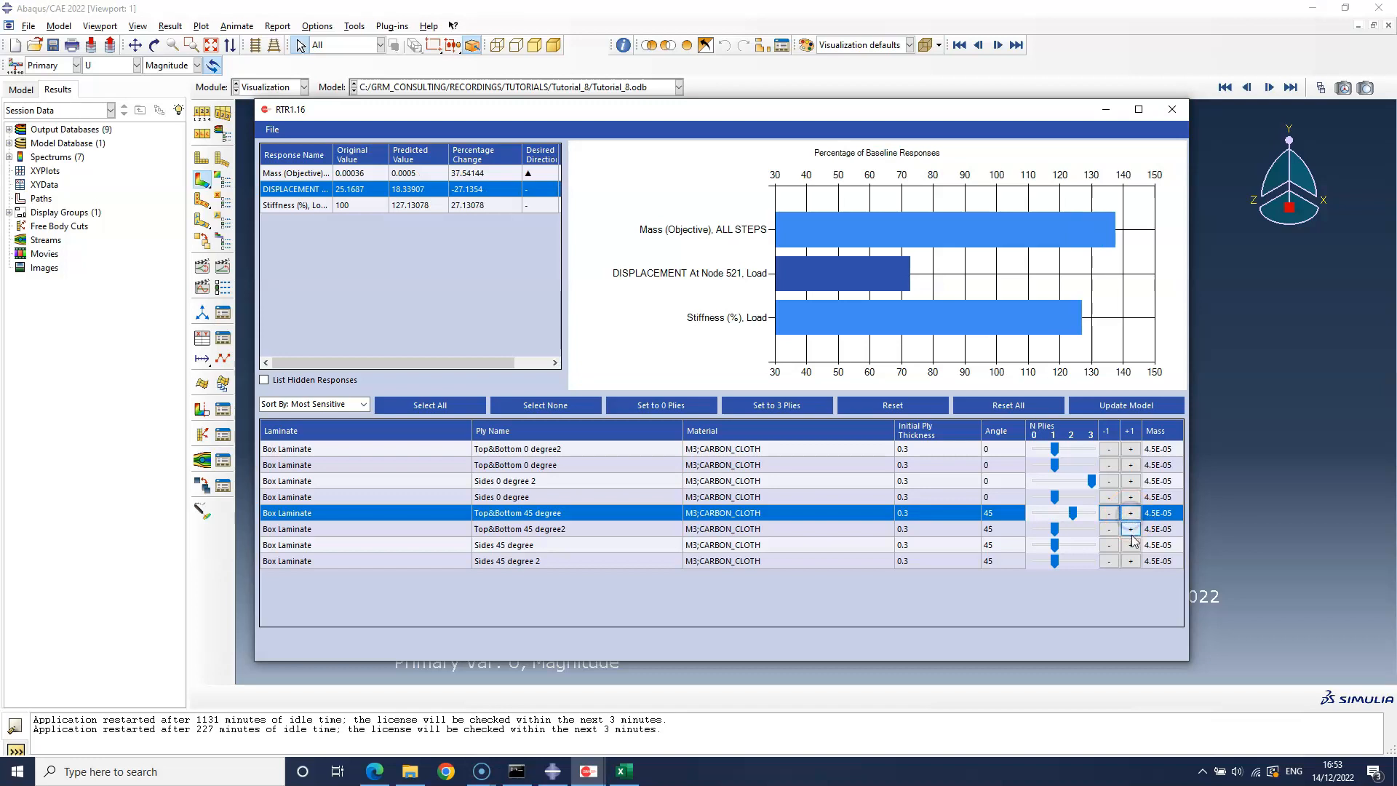
{"action": "left_click", "coordinate": [1113, 545]}
{"action": "left_click", "coordinate": [1131, 562]}
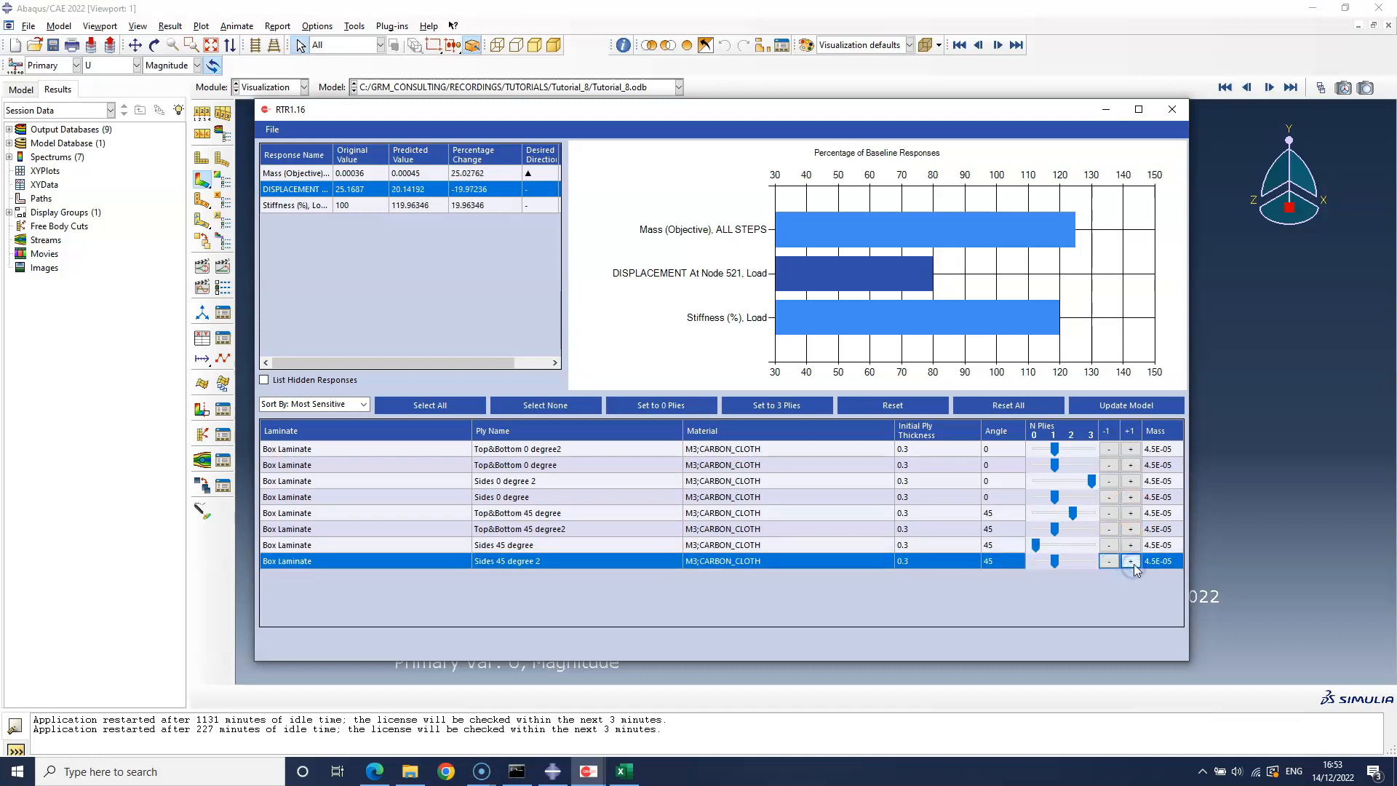
Step: Reset the ply count of Sides 0 degree 2 and of all the remaining plies
{"action": "left_click", "coordinate": [669, 519]}
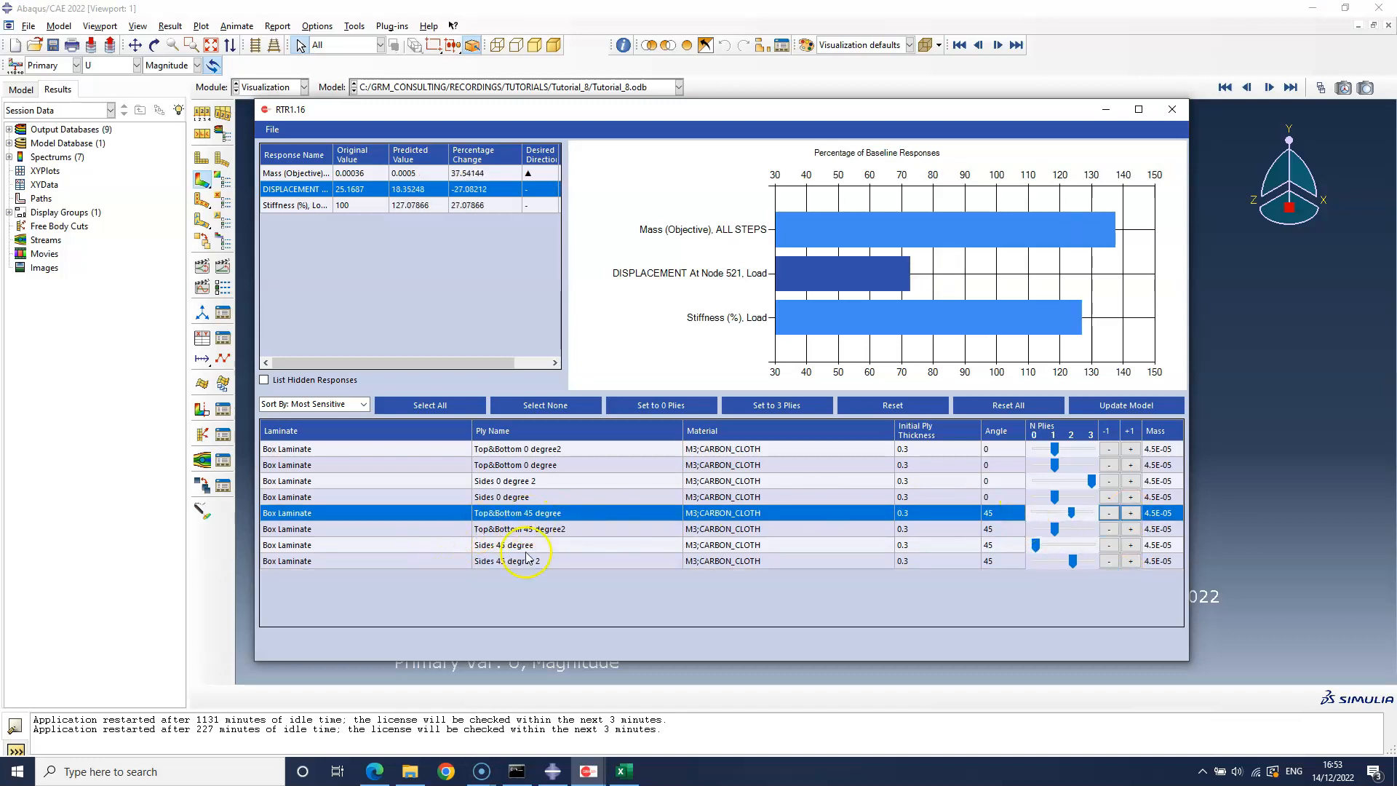
{"action": "left_click", "coordinate": [680, 483]}
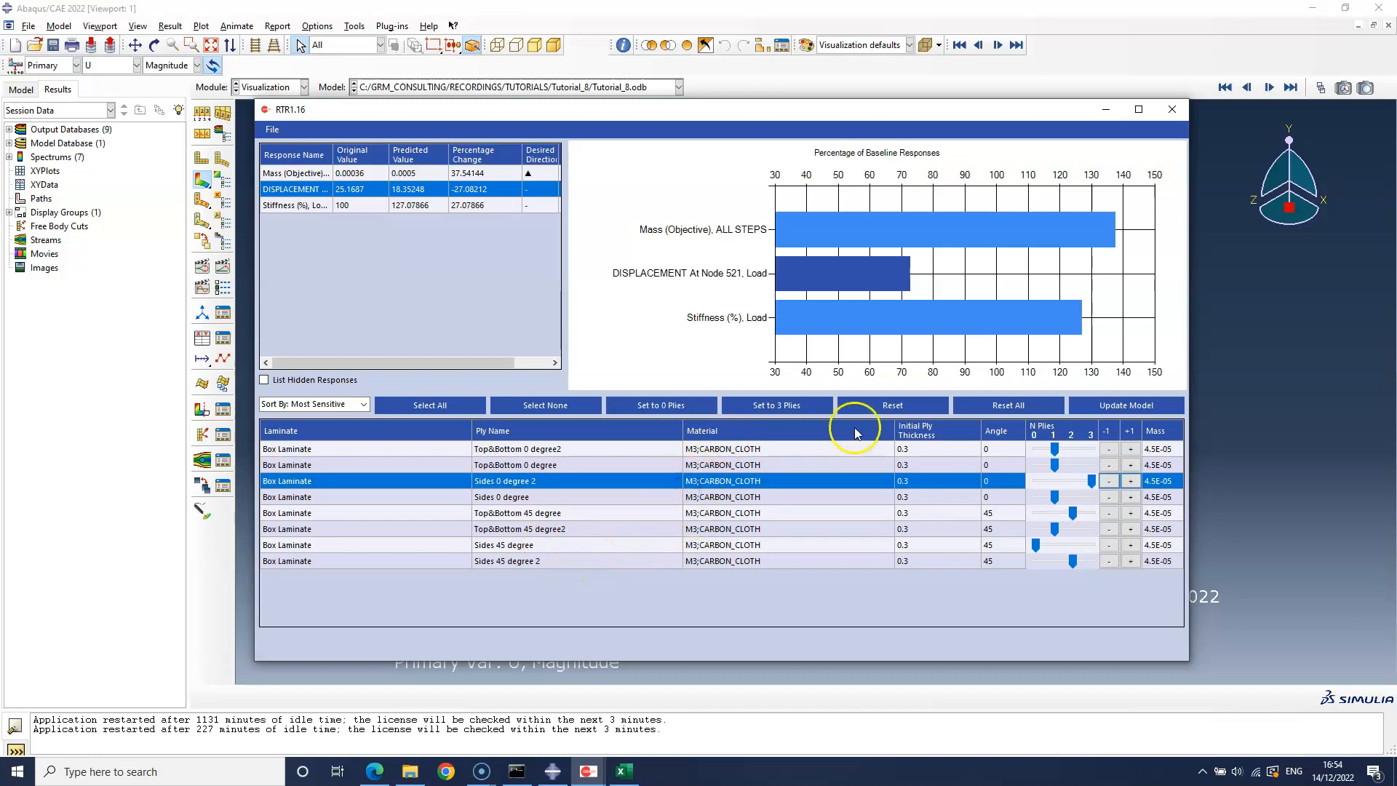
{"action": "left_click", "coordinate": [926, 409]}
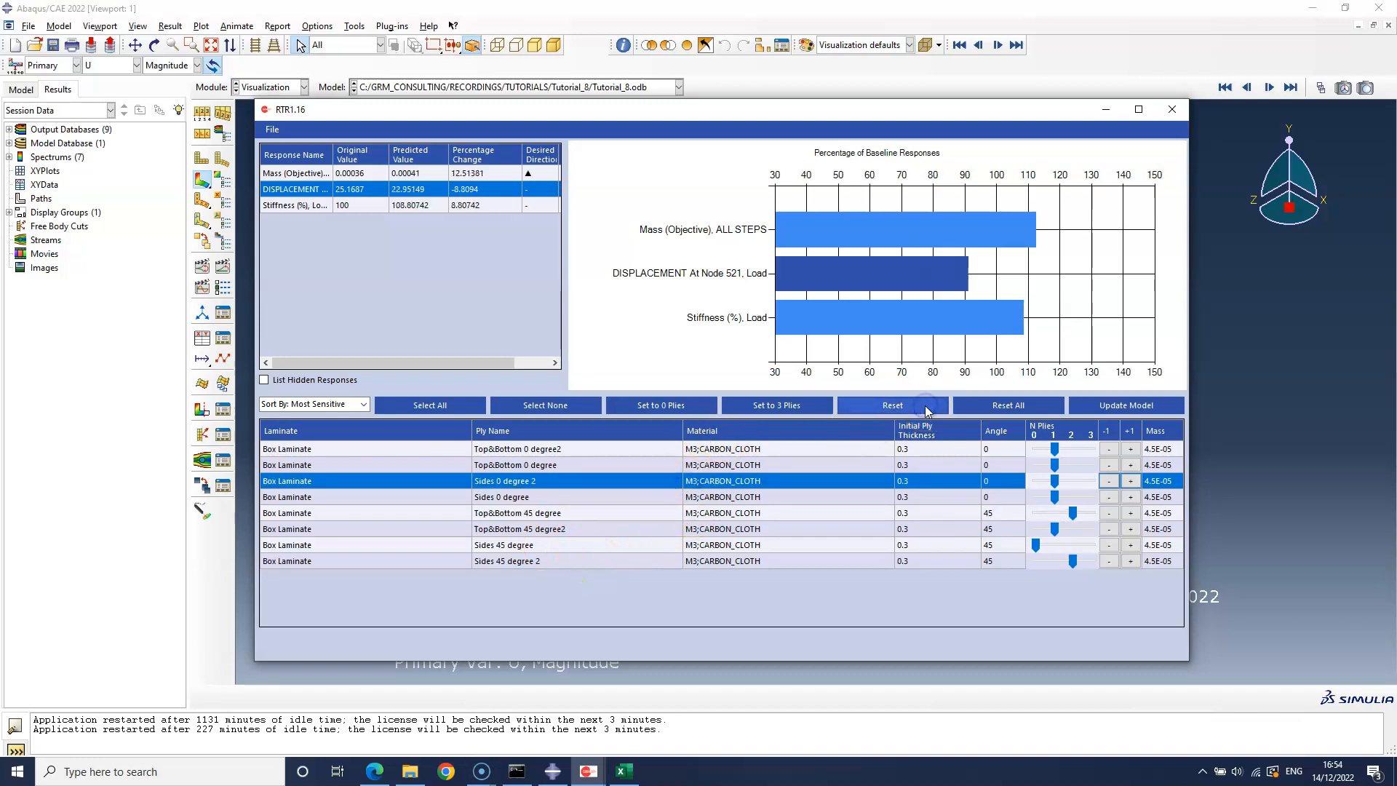
{"action": "left_click", "coordinate": [1007, 408]}
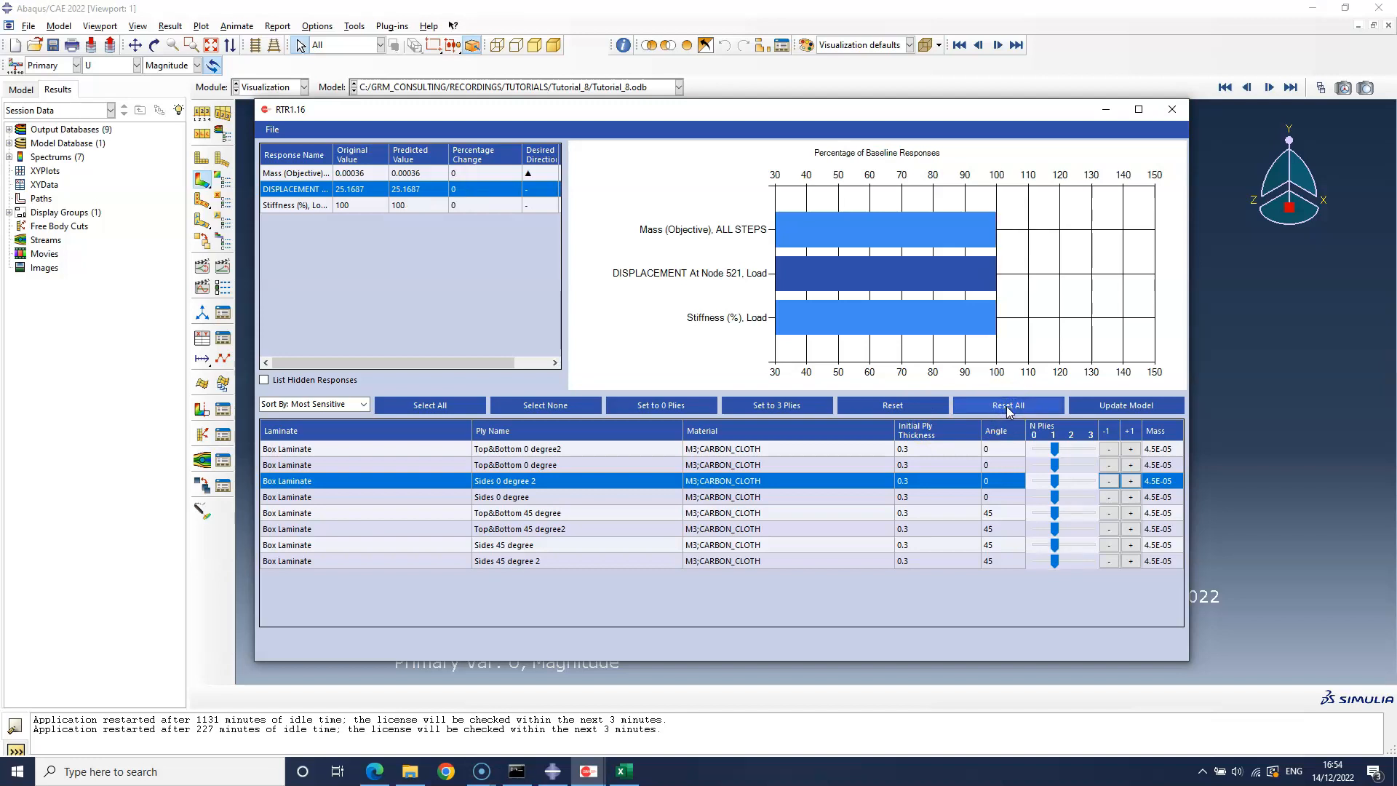
{"action": "left_click", "coordinate": [1008, 412]}
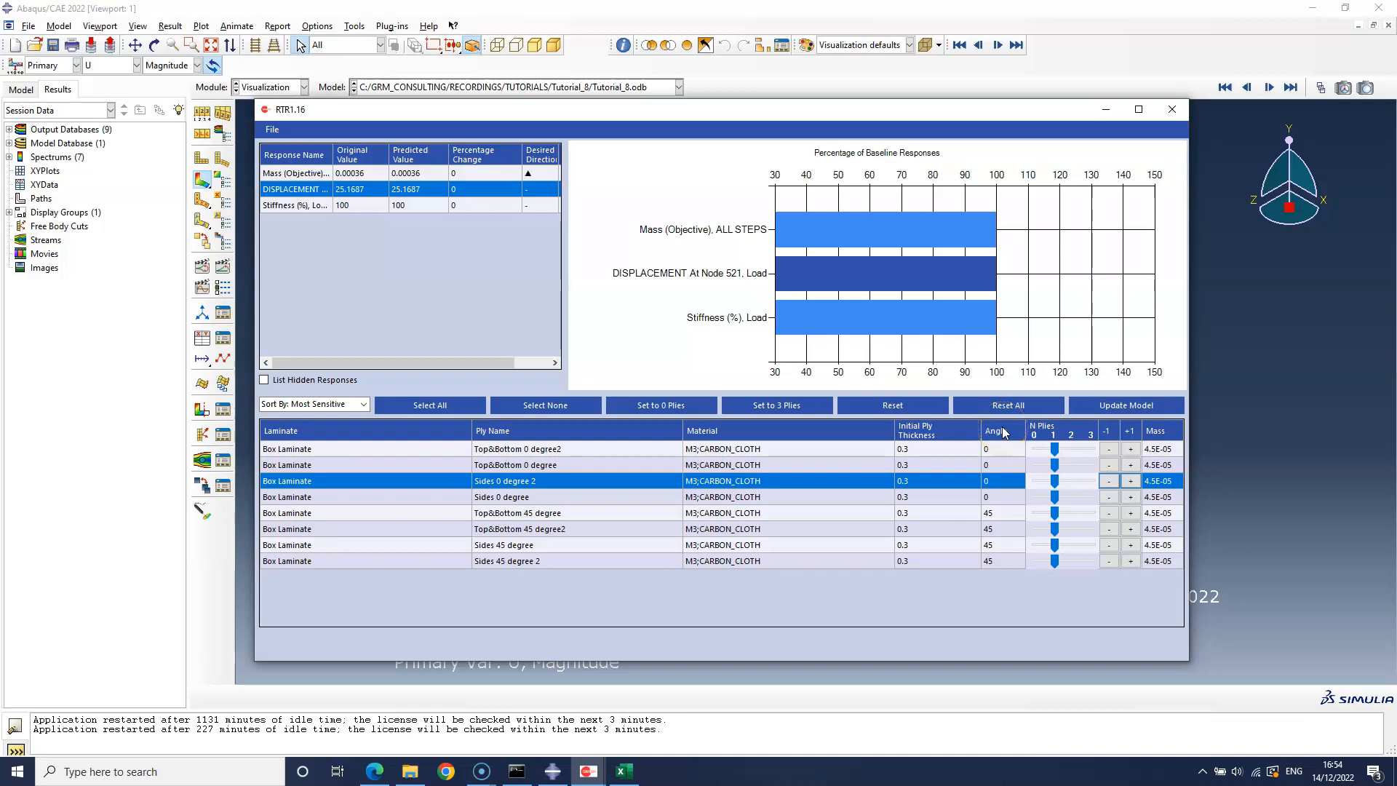
Step: Try 2 plies on Top&Bottom 0 degree2 to compare the predicted responses, and reset that ply
{"action": "left_click", "coordinate": [838, 451]}
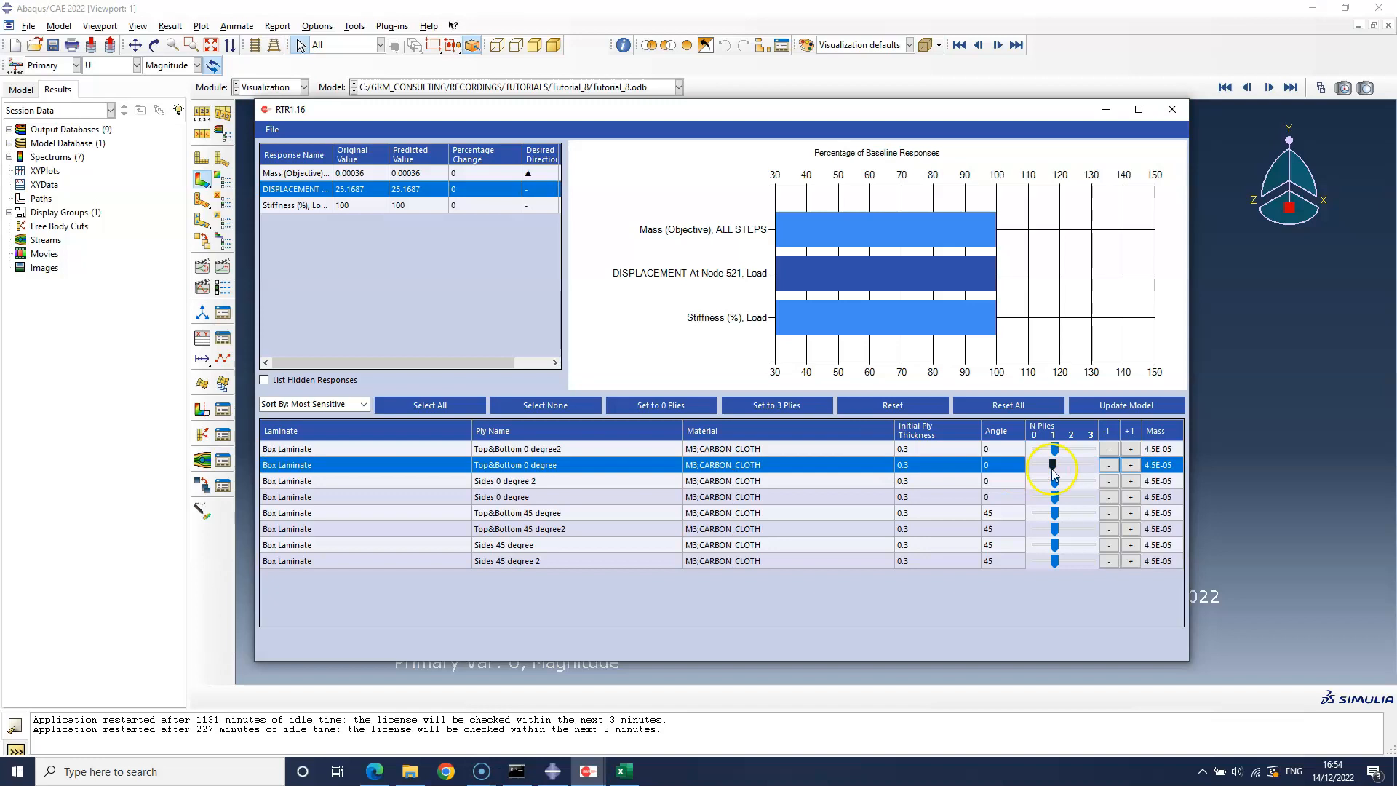
{"action": "left_click", "coordinate": [1094, 452]}
{"action": "left_click", "coordinate": [1131, 450]}
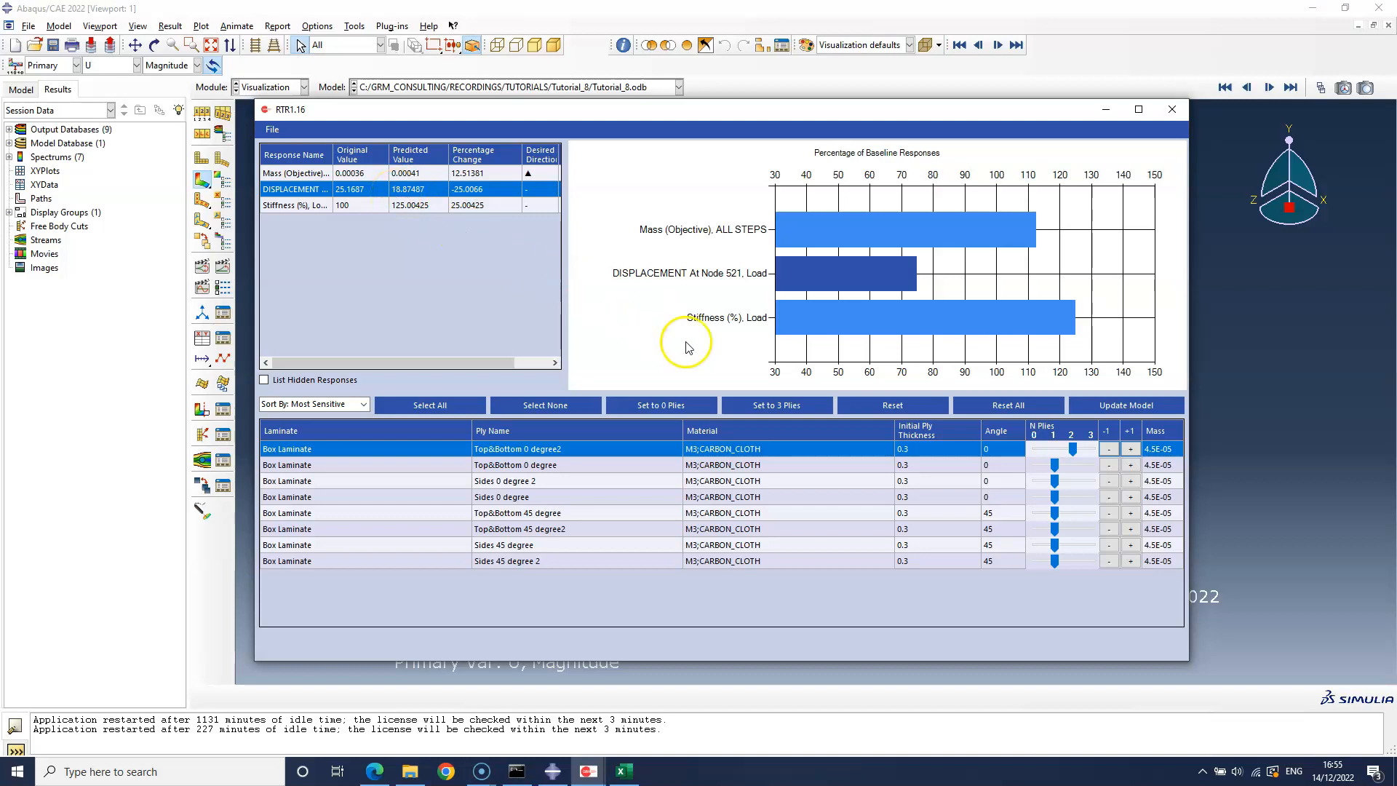
{"action": "left_click", "coordinate": [885, 409]}
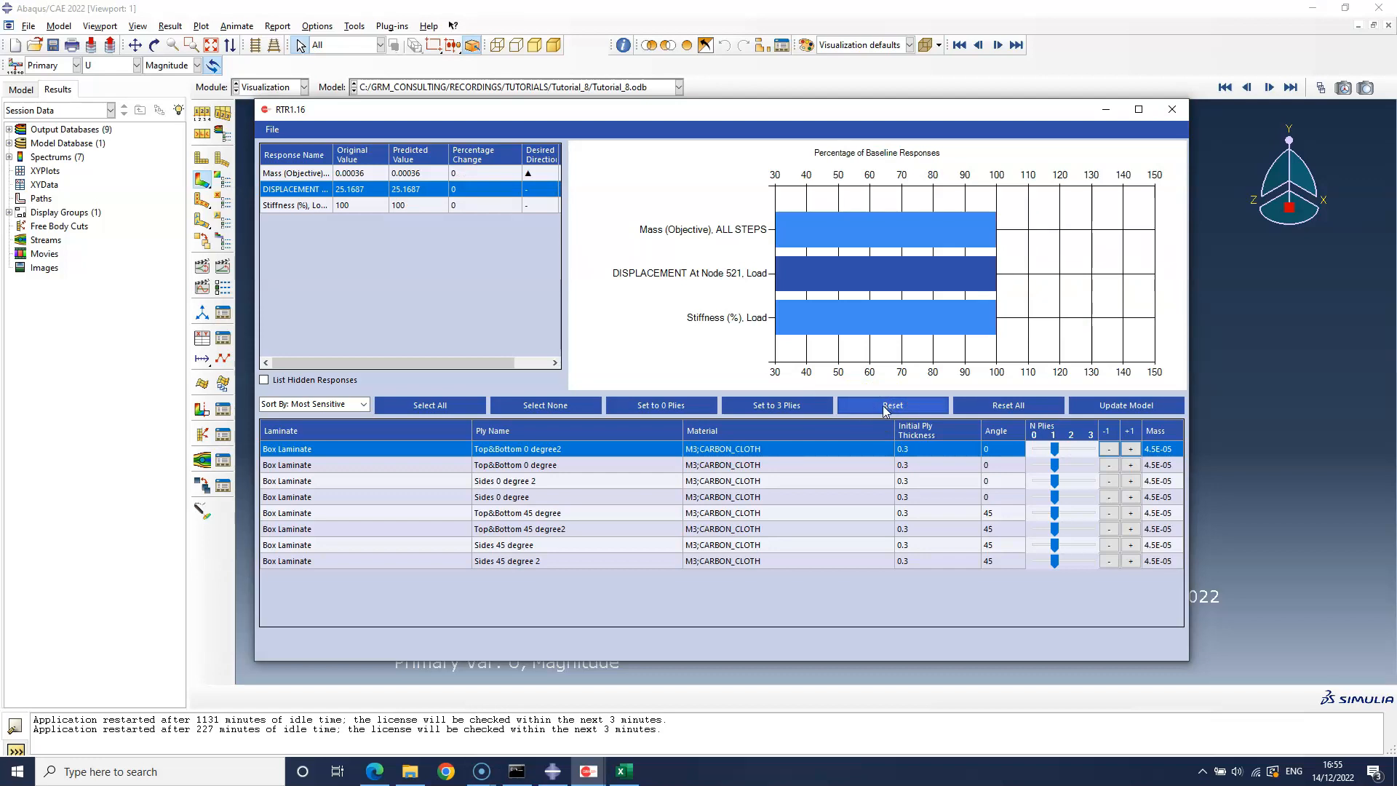
Step: Try 2 plies on Sides 45 degree 2, check the predicted displacement change, and reset that ply
{"action": "left_click", "coordinate": [797, 564]}
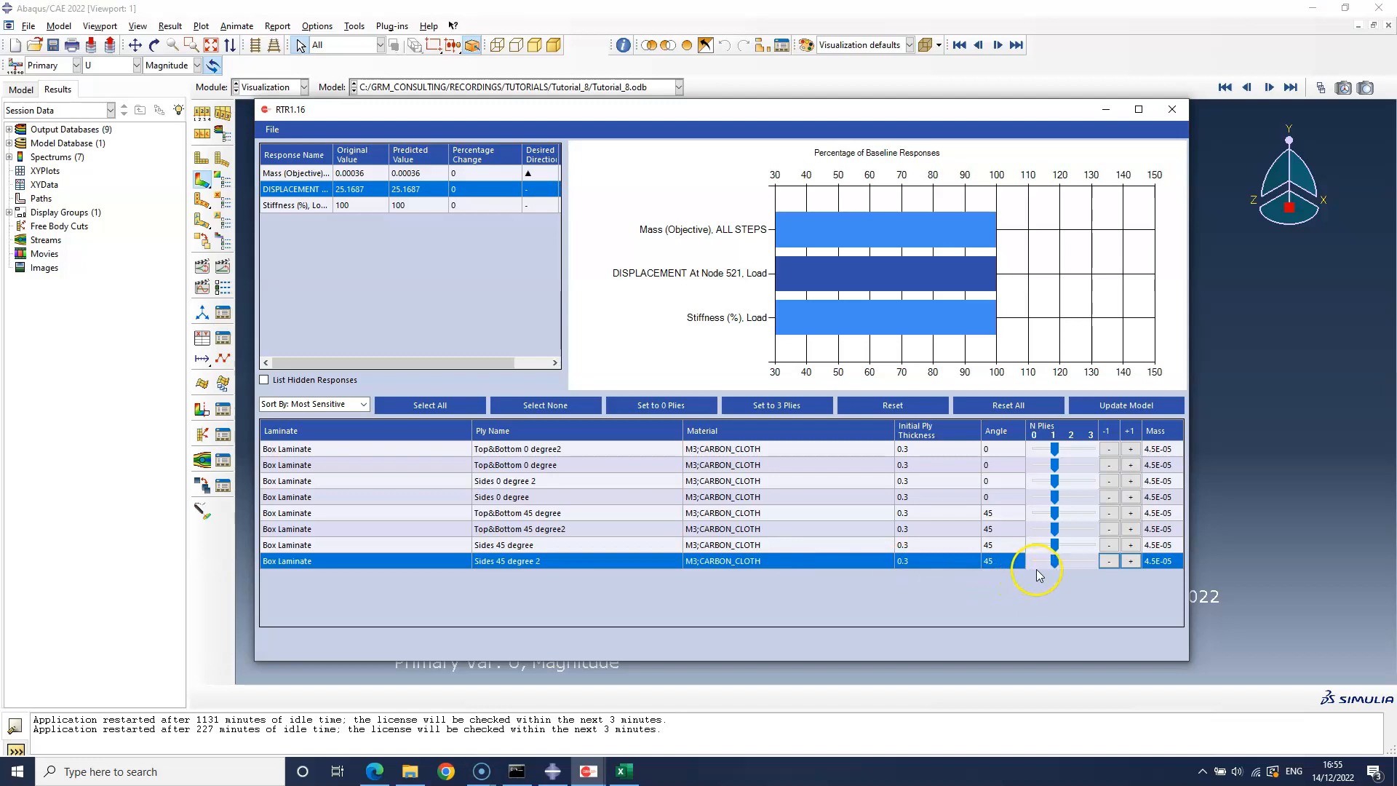
{"action": "left_click", "coordinate": [1130, 561]}
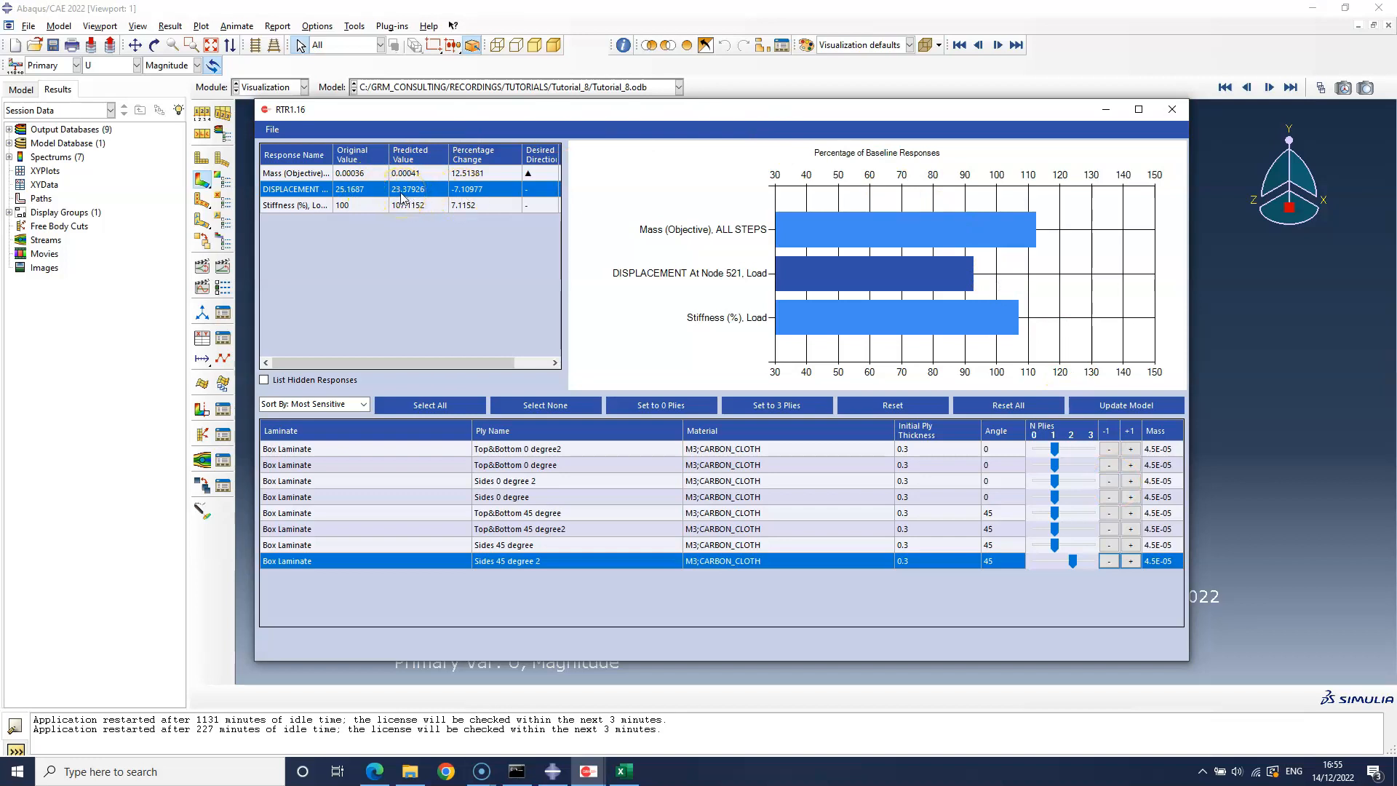
{"action": "left_click", "coordinate": [467, 193]}
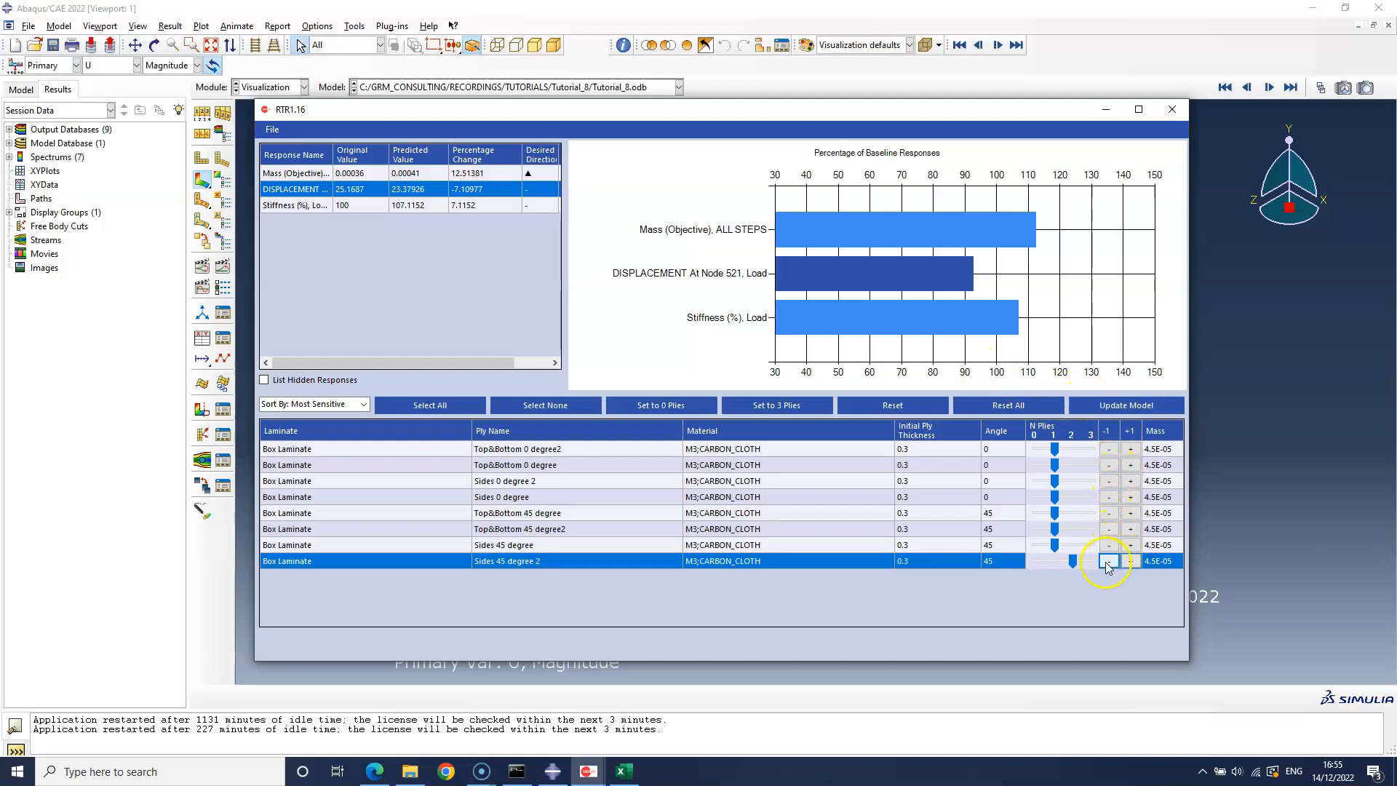
{"action": "left_click", "coordinate": [835, 563]}
{"action": "left_click", "coordinate": [895, 405]}
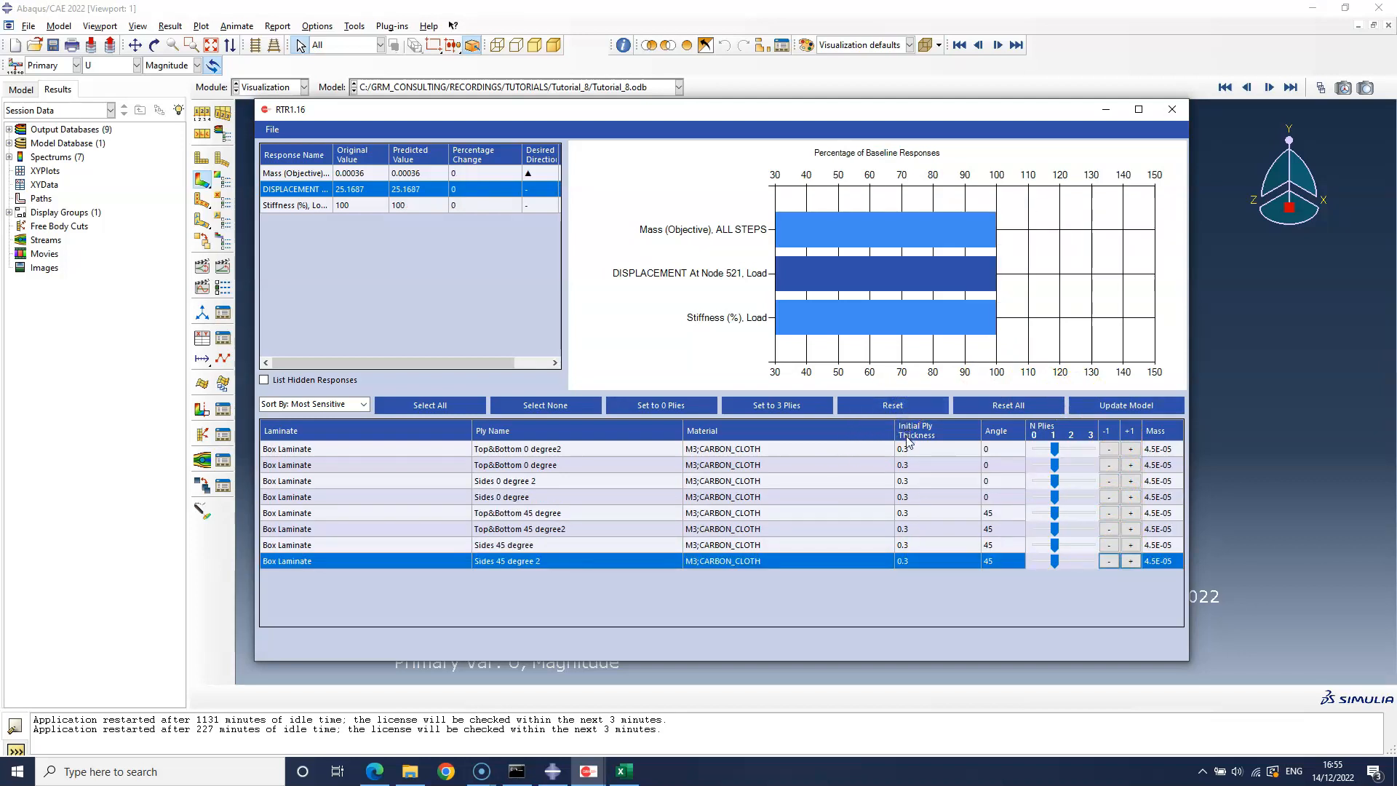
Step: Set Top&Bottom 0 degree2 to 2 plies and update the model using Tutorial_8.inp as the original input deck
{"action": "left_click", "coordinate": [1037, 454]}
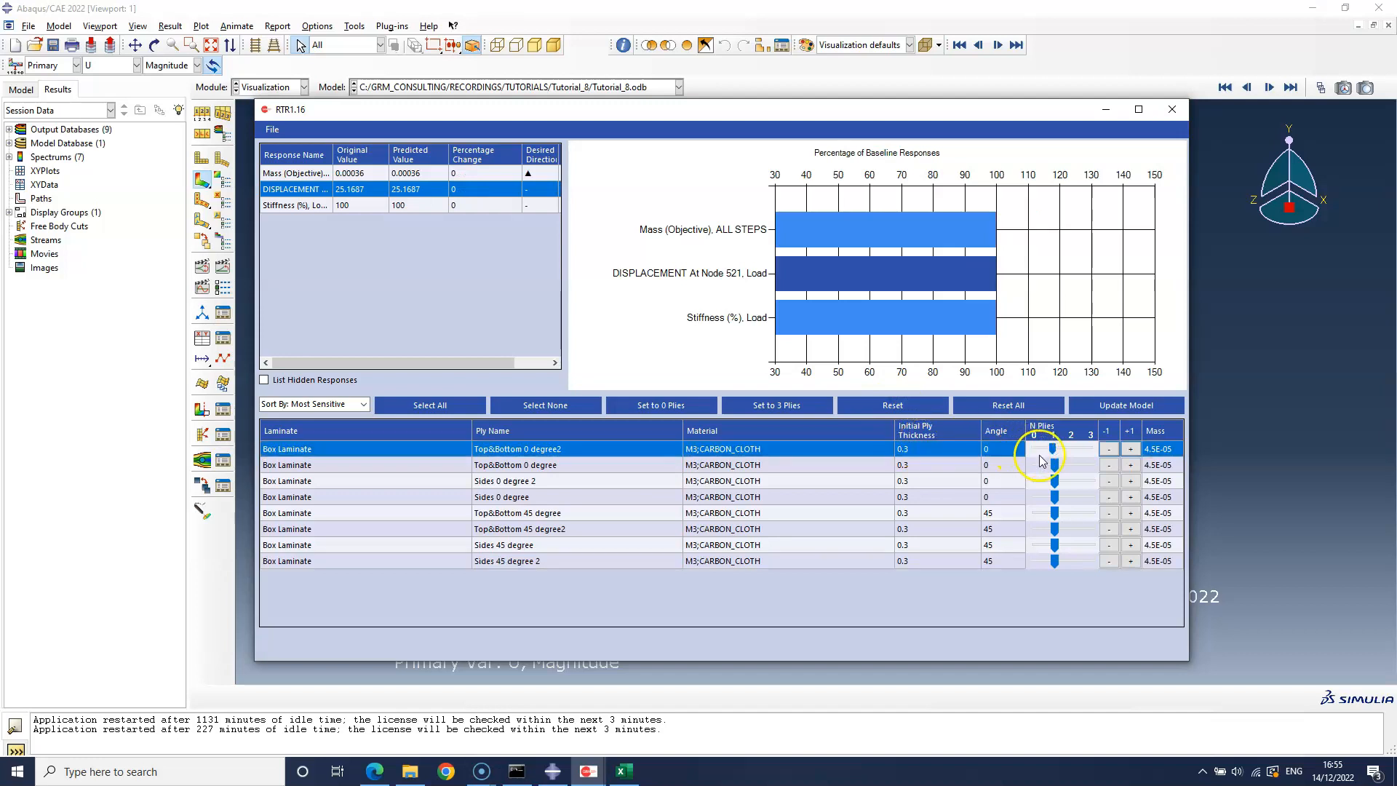
{"action": "left_click", "coordinate": [1131, 450]}
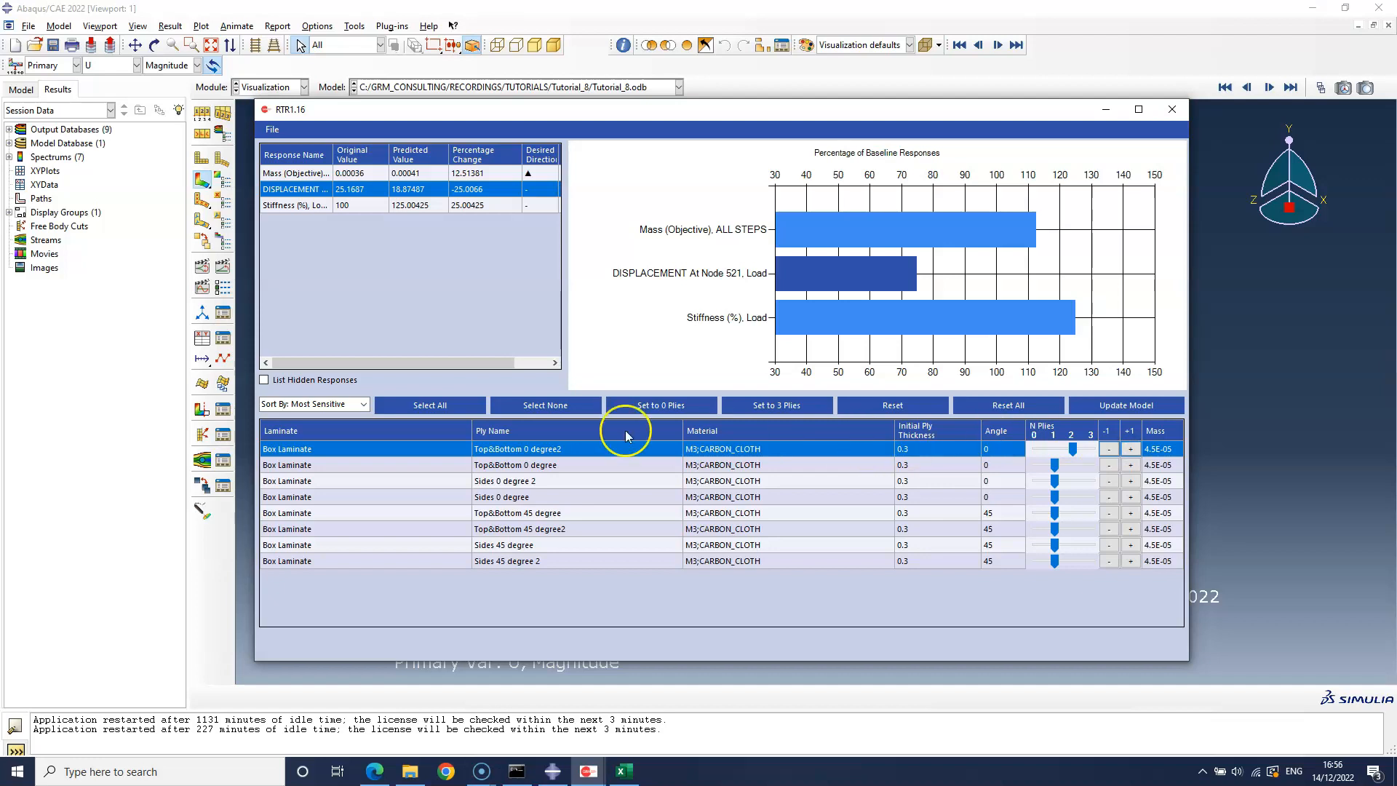
{"action": "left_click", "coordinate": [1121, 407]}
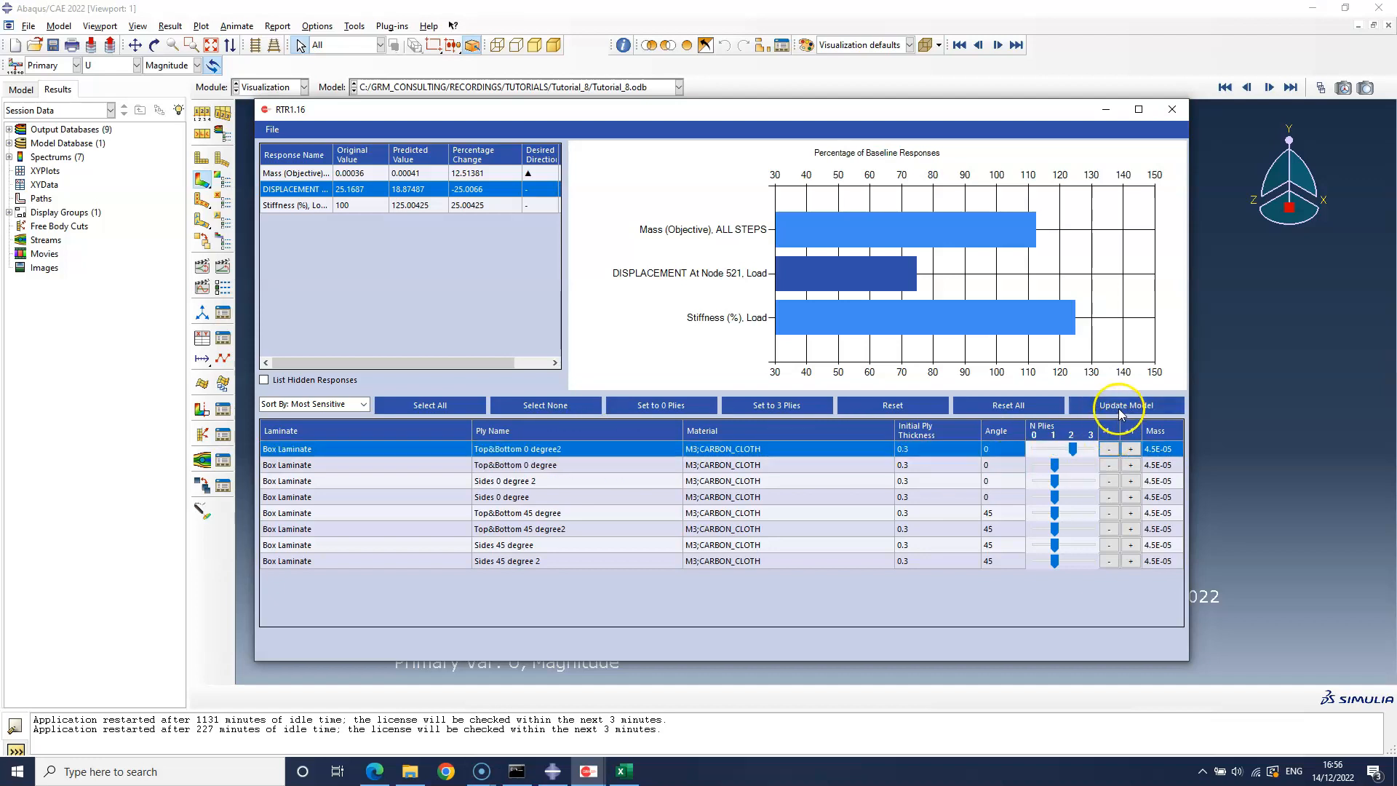
{"action": "left_click", "coordinate": [461, 243]}
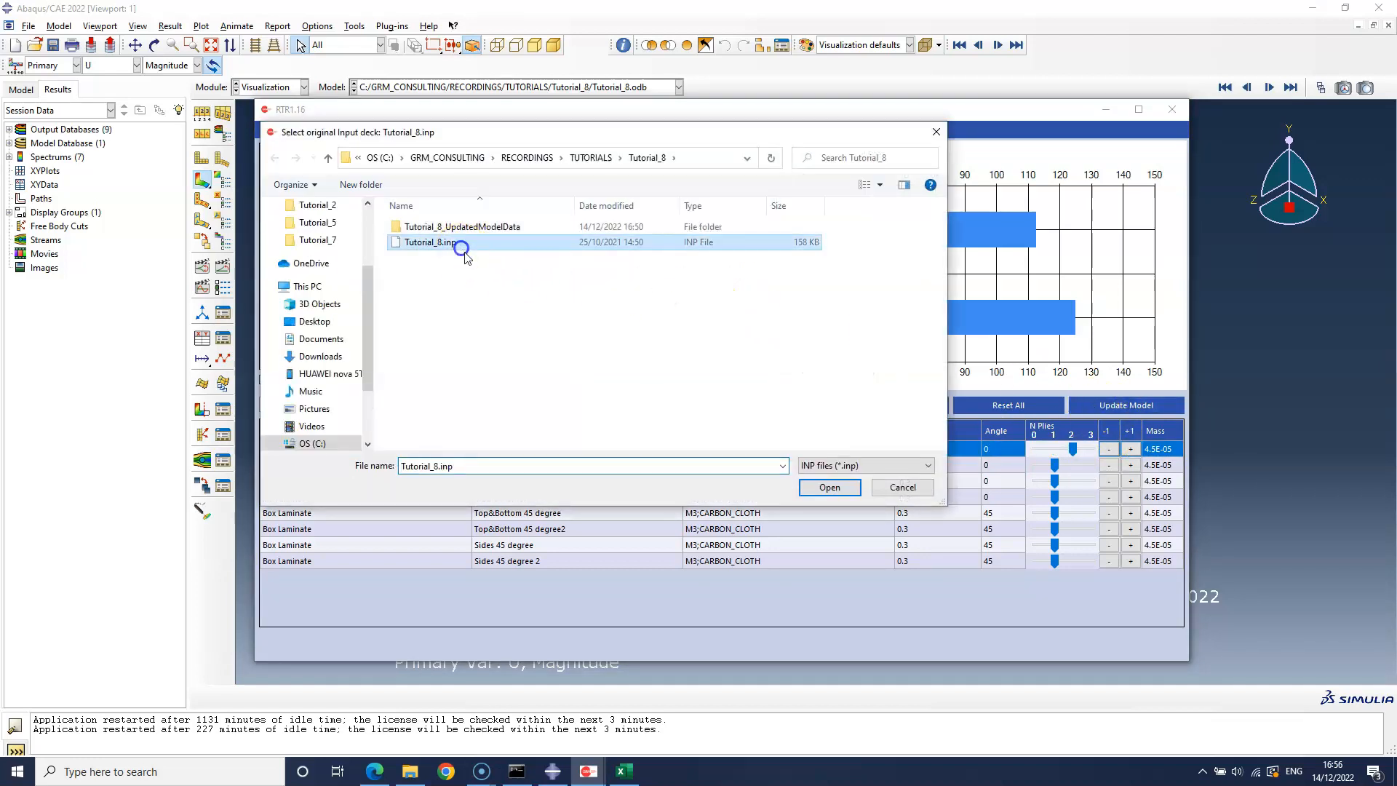
{"action": "left_click", "coordinate": [829, 487]}
{"action": "left_click", "coordinate": [762, 409]}
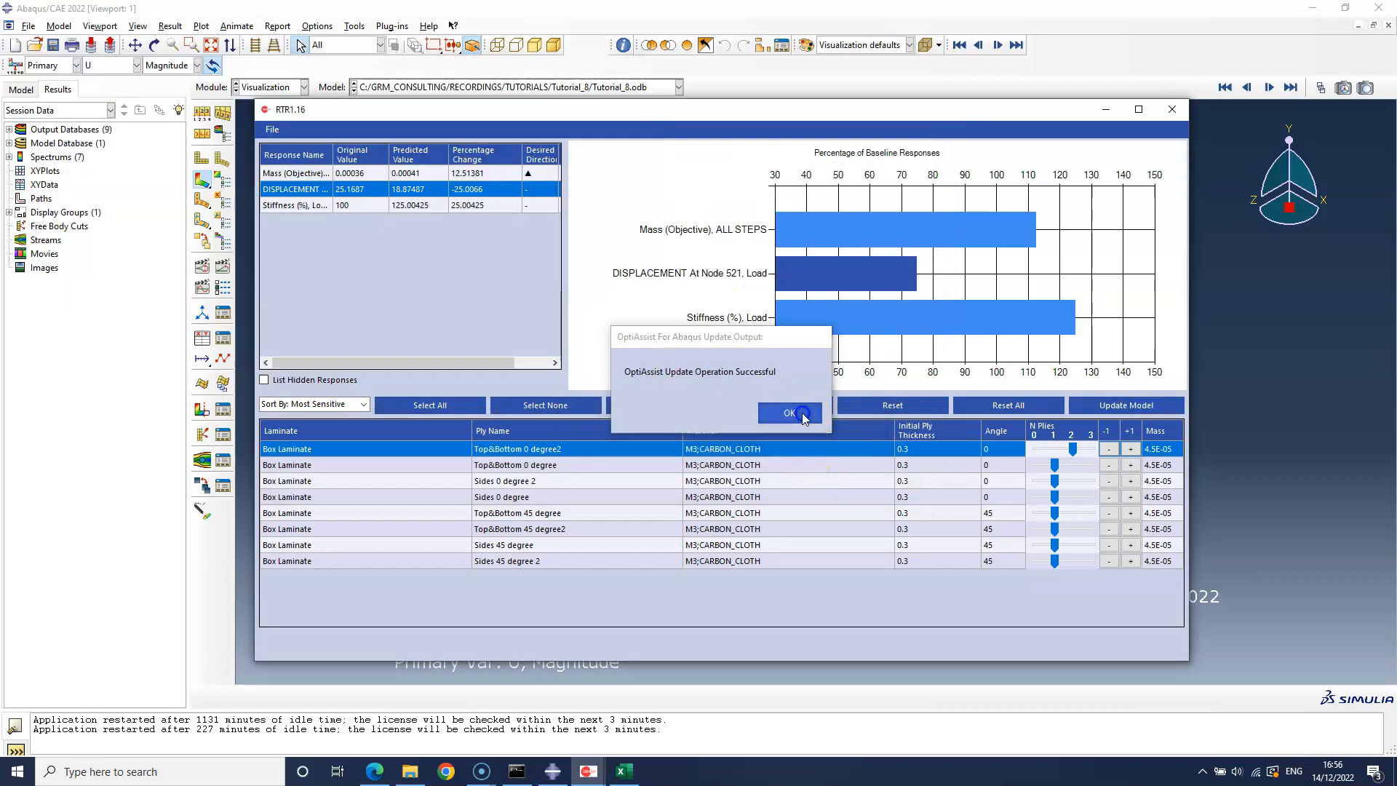
{"action": "left_click", "coordinate": [798, 418]}
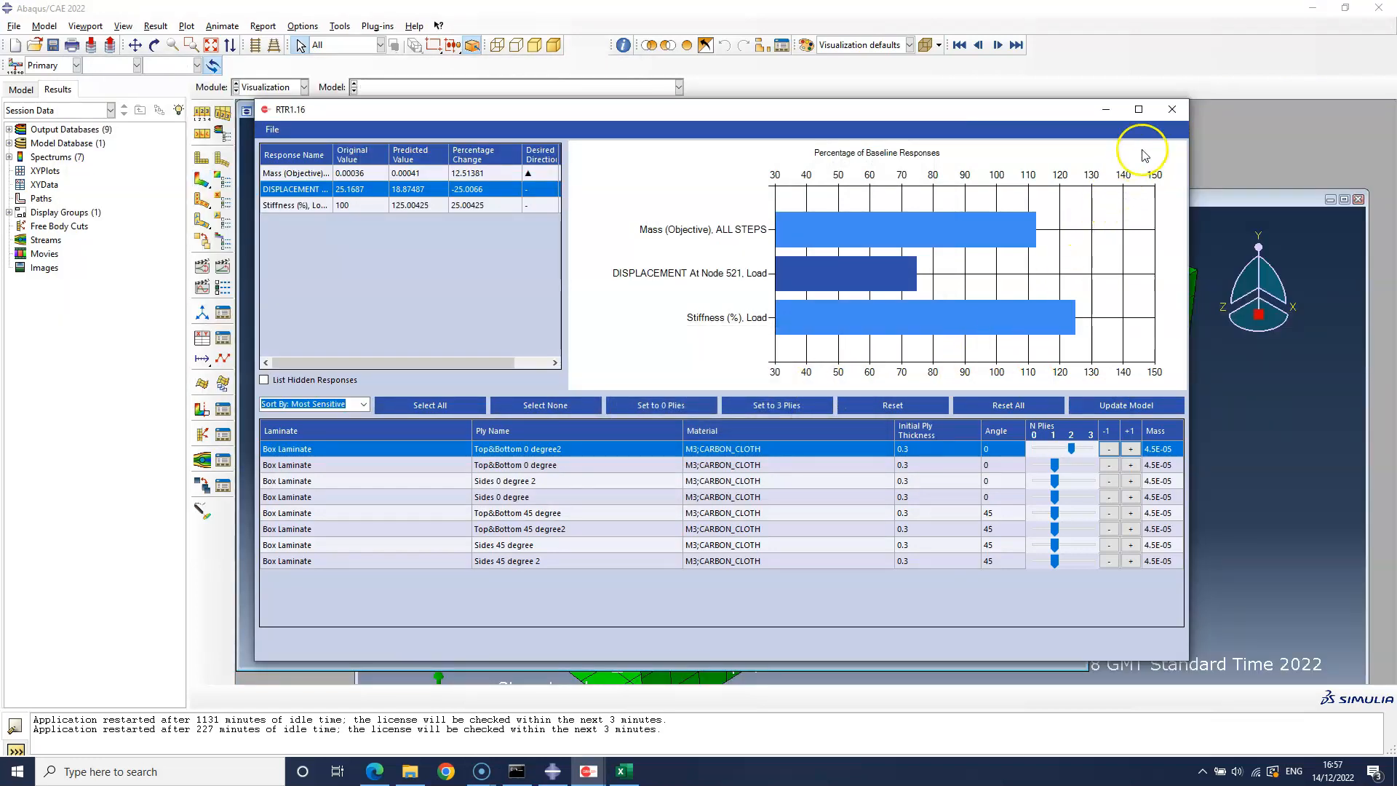
Step: Close the real-time response results and open the submission dialog for running Abaqus with the RTR solution
{"action": "left_click", "coordinate": [1172, 110]}
{"action": "left_click", "coordinate": [364, 534]}
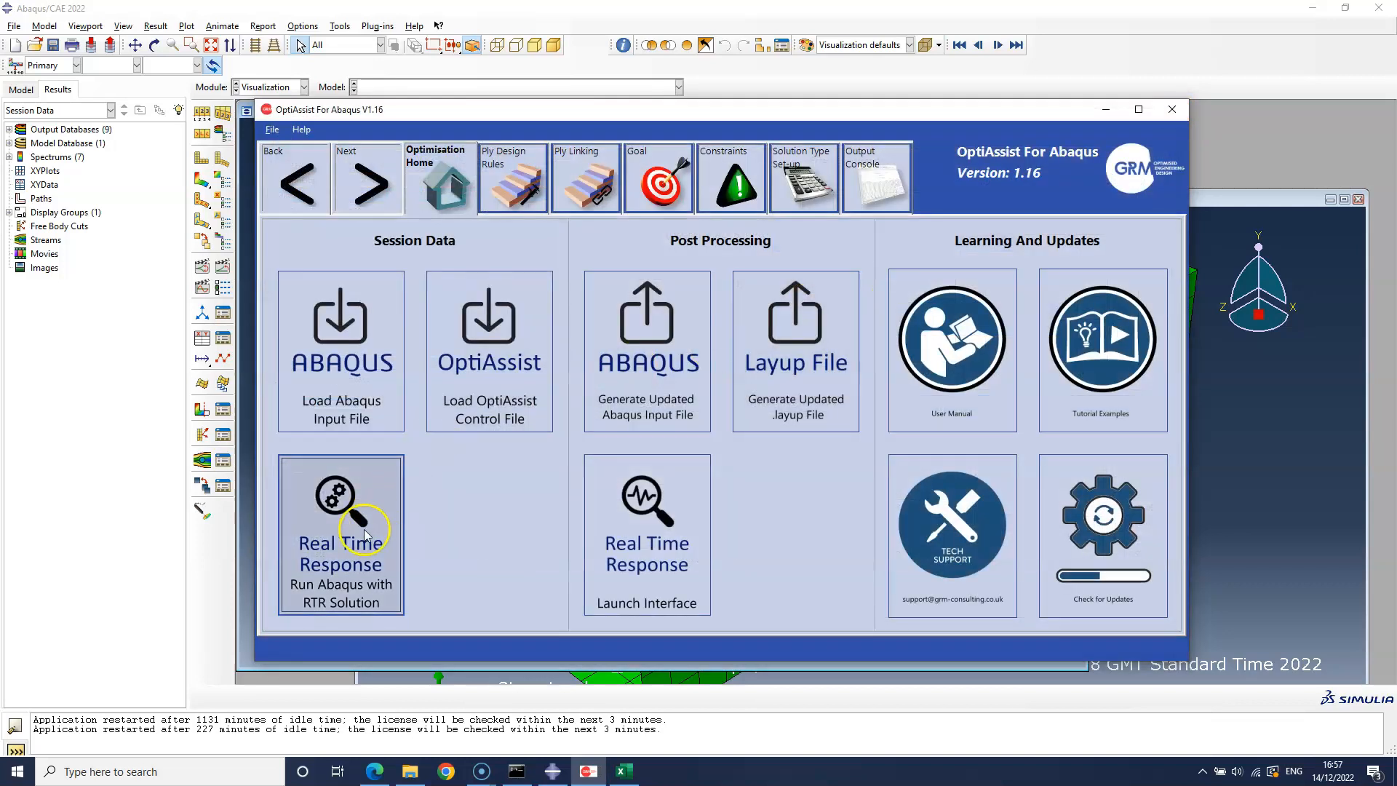
{"action": "left_click", "coordinate": [497, 130]}
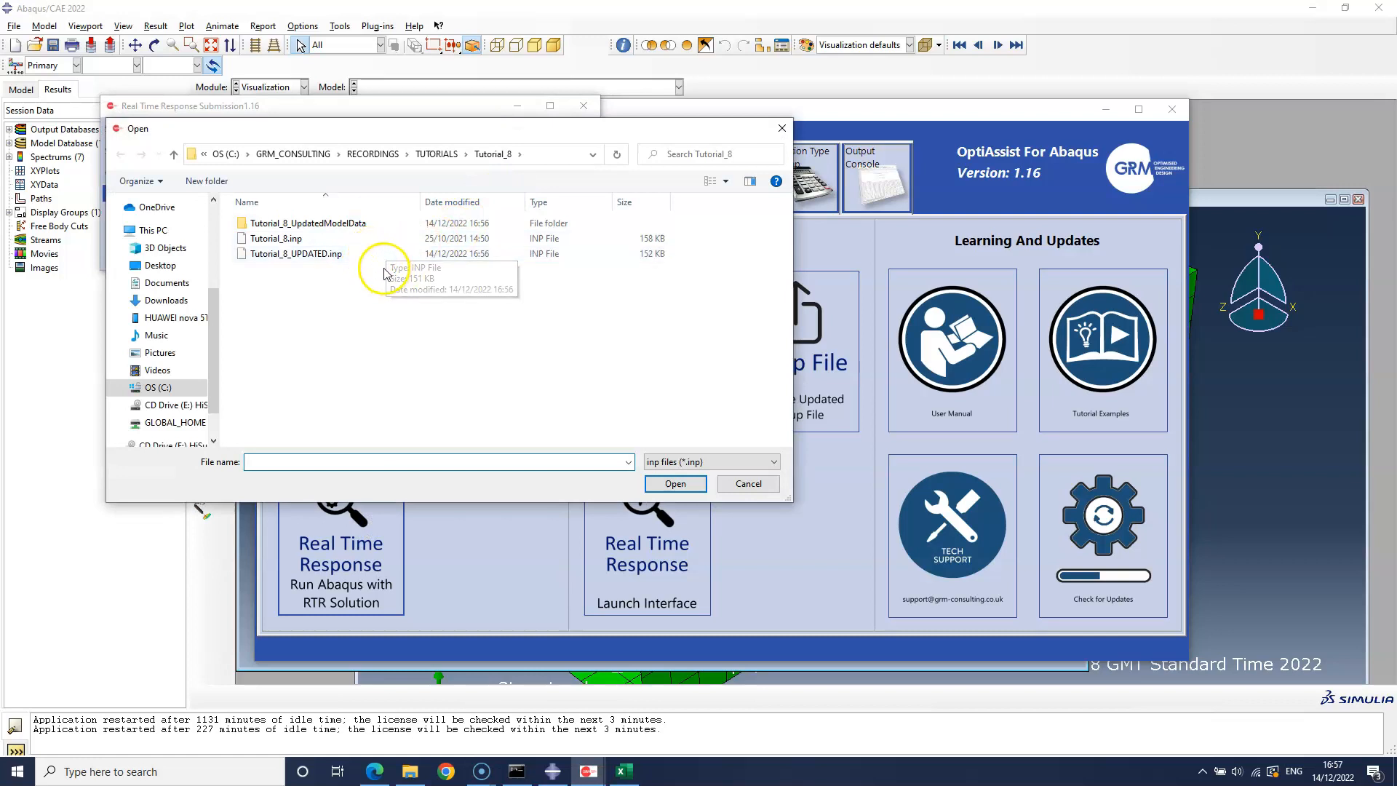
{"action": "left_click", "coordinate": [375, 254]}
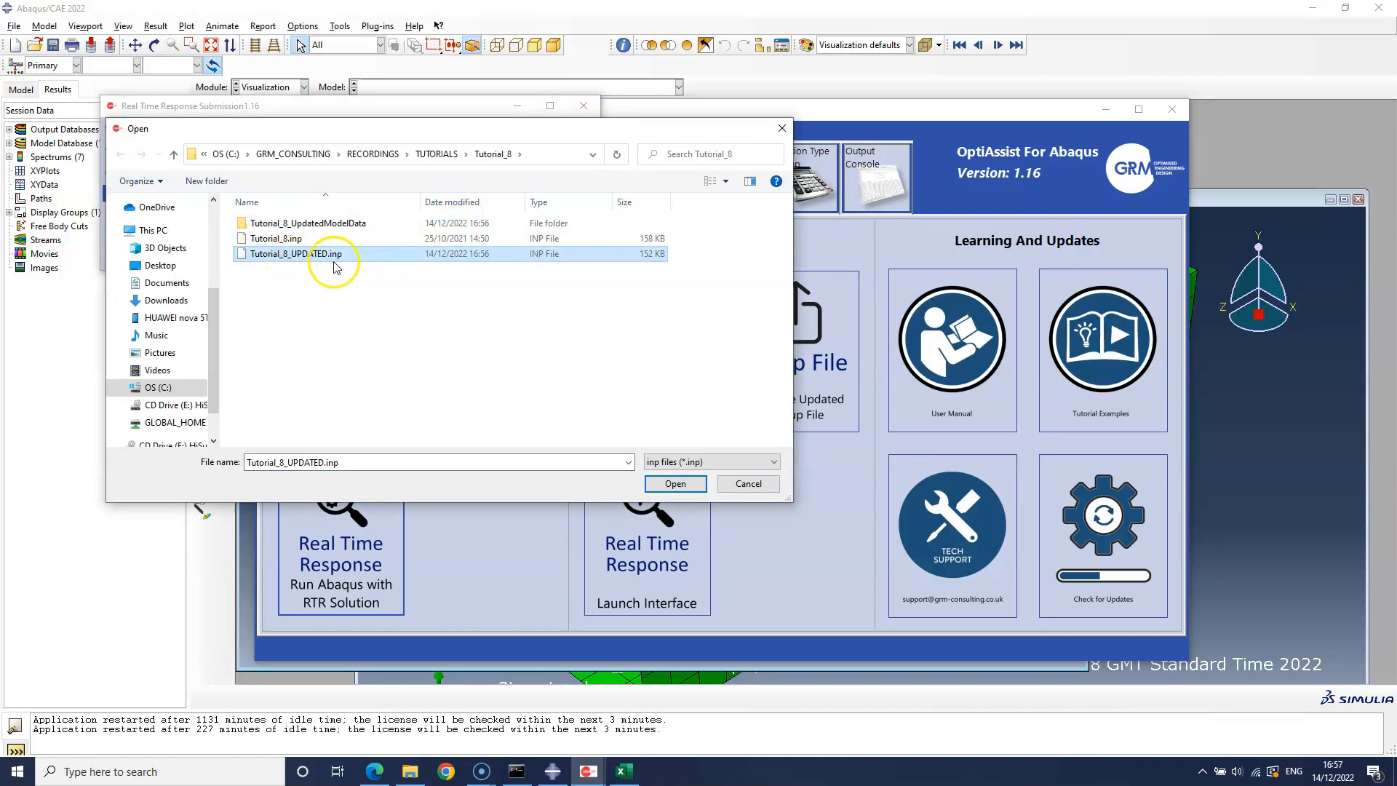
{"action": "left_click", "coordinate": [749, 483]}
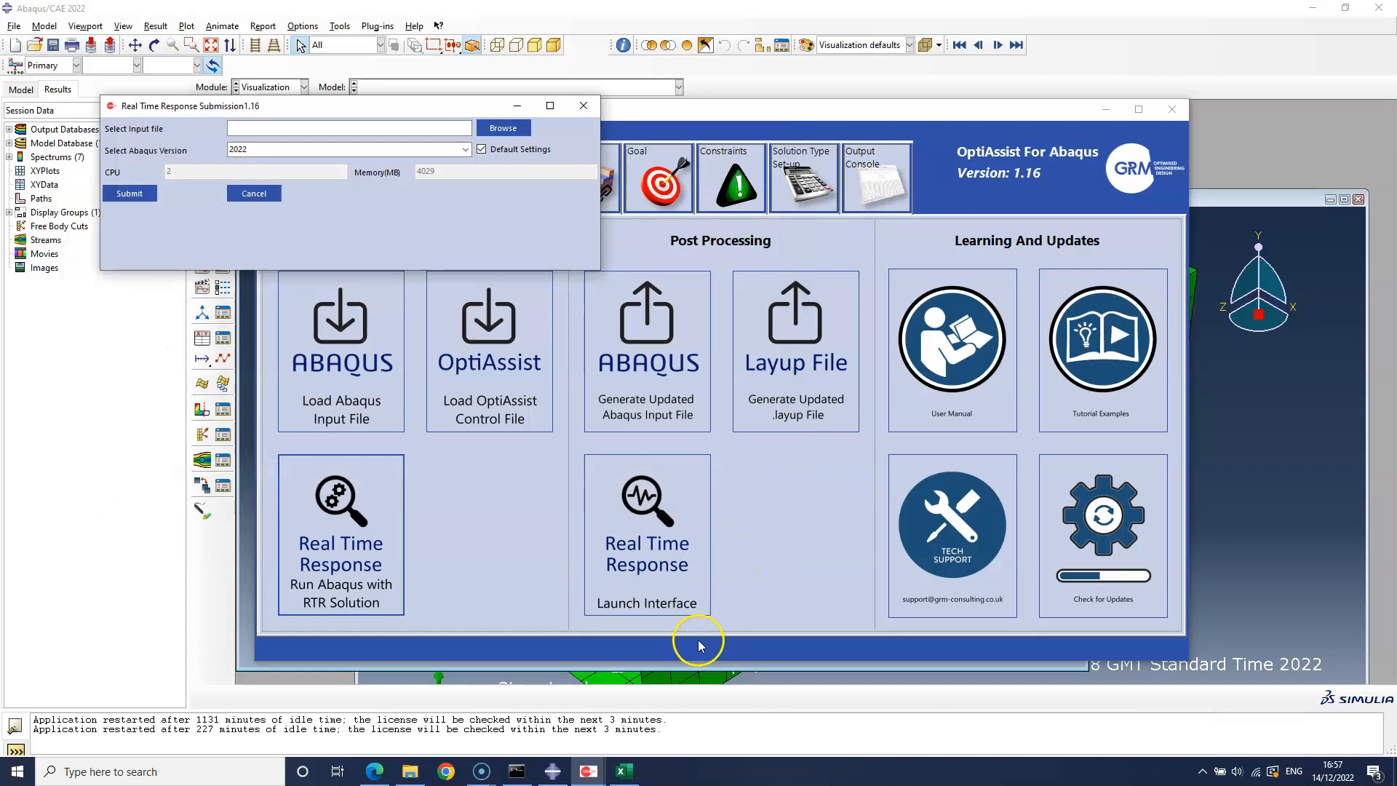
Step: Choose Tutorial_8_UPDATED.inp as the input file and submit the RTR run with Abaqus version 2022 and default settings
{"action": "mouse_move", "coordinate": [588, 770]}
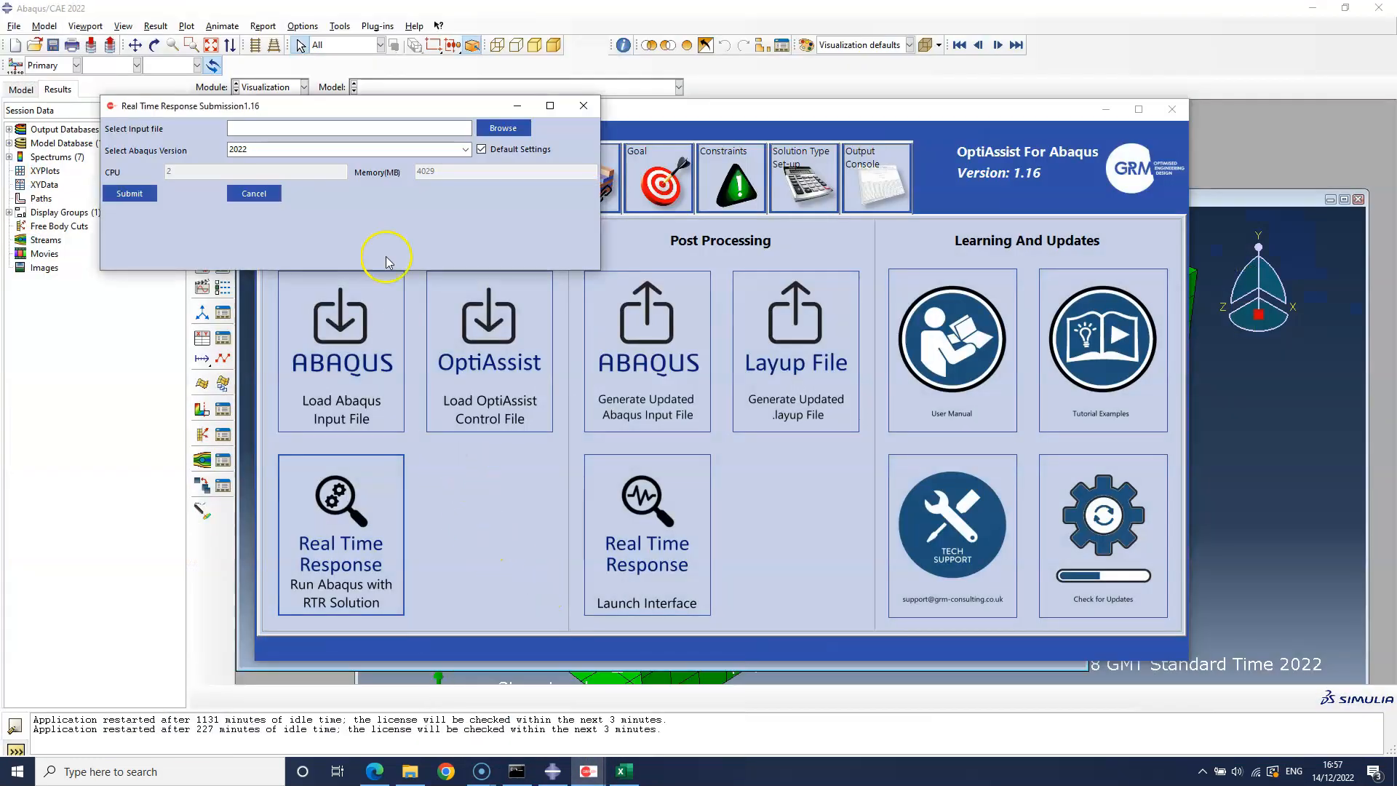
{"action": "key", "text": "Return"}
{"action": "left_click", "coordinate": [364, 253]}
{"action": "left_click", "coordinate": [690, 485]}
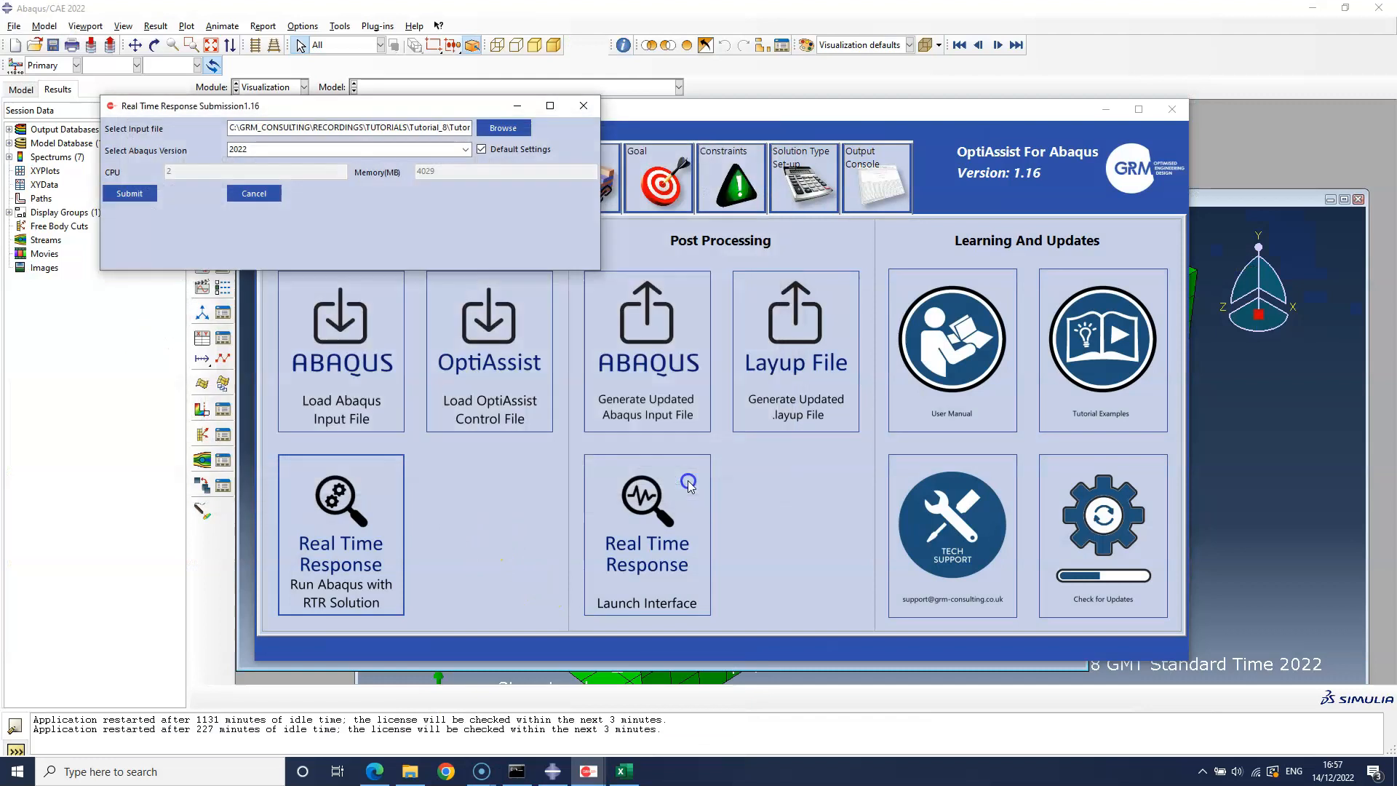
{"action": "left_click", "coordinate": [129, 193]}
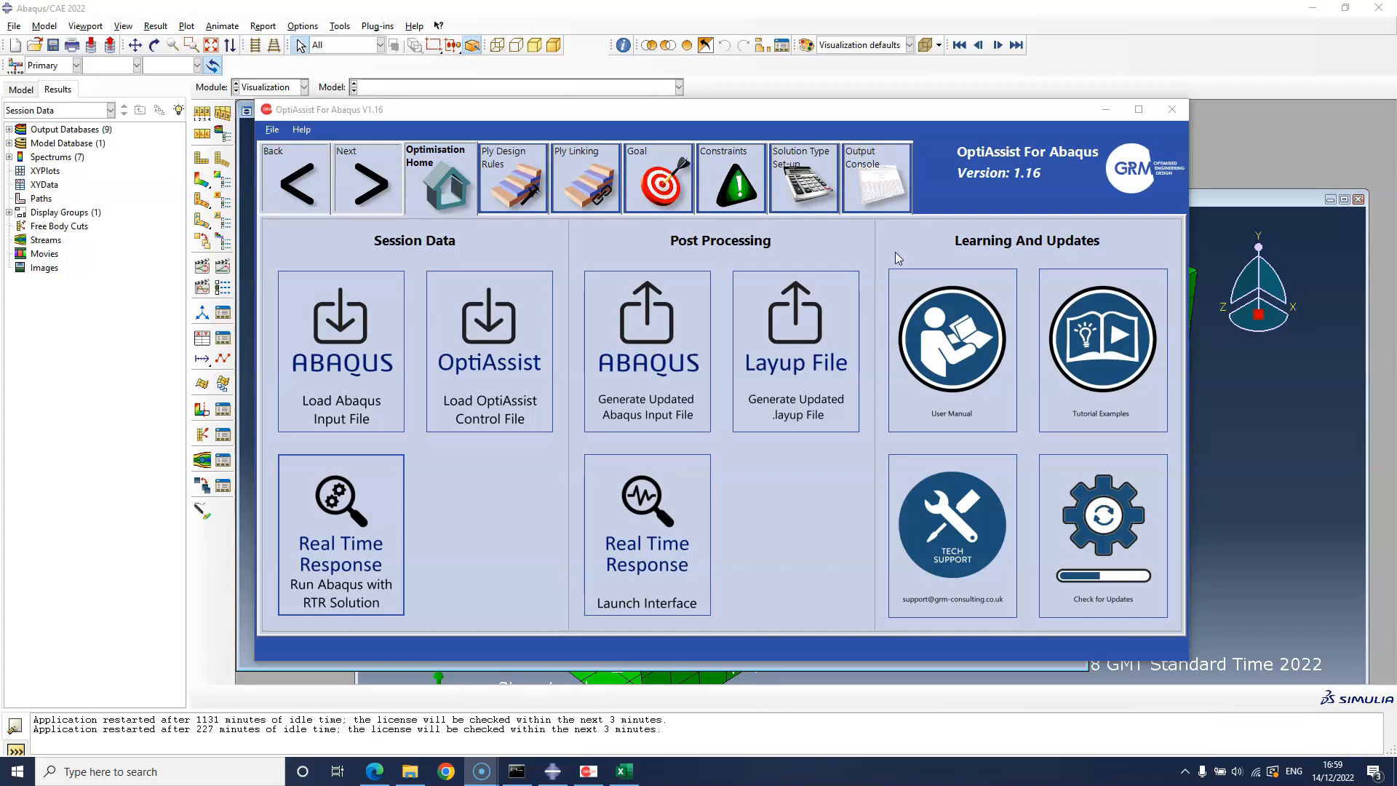
Step: Minimize OptiAssist to return to Abaqus/CAE and open the Tutorial_8_UPDATED.odb results in Viewport 1
{"action": "left_click", "coordinate": [900, 256]}
{"action": "left_click", "coordinate": [1104, 110]}
{"action": "left_click", "coordinate": [589, 387]}
{"action": "left_click", "coordinate": [852, 482]}
Step: Tile the updated and original result viewports side by side and plot displacement magnitude (U) contours in both
{"action": "left_click", "coordinate": [1167, 201]}
{"action": "left_click", "coordinate": [628, 119]}
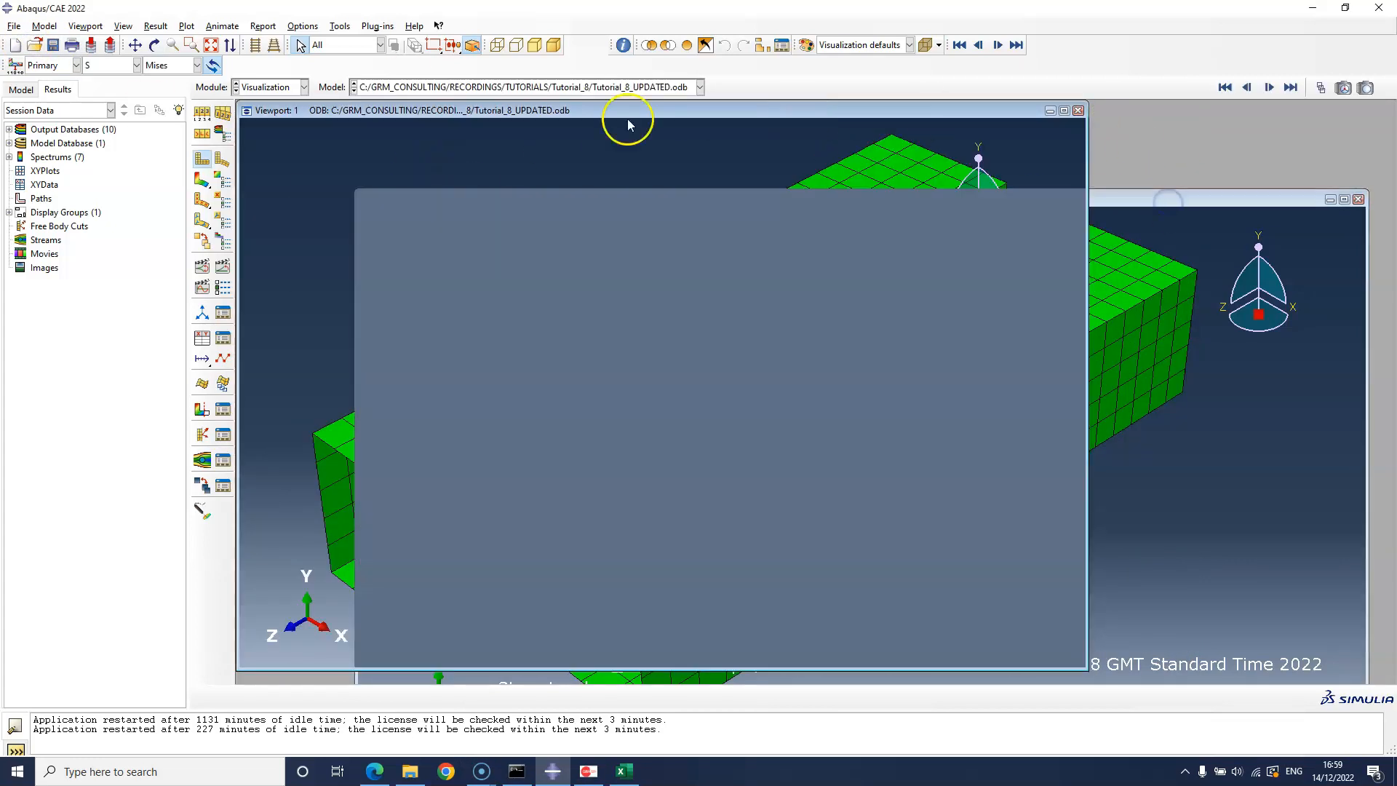
{"action": "left_click", "coordinate": [119, 26]}
{"action": "mouse_move", "coordinate": [85, 26]}
{"action": "left_click", "coordinate": [107, 104]}
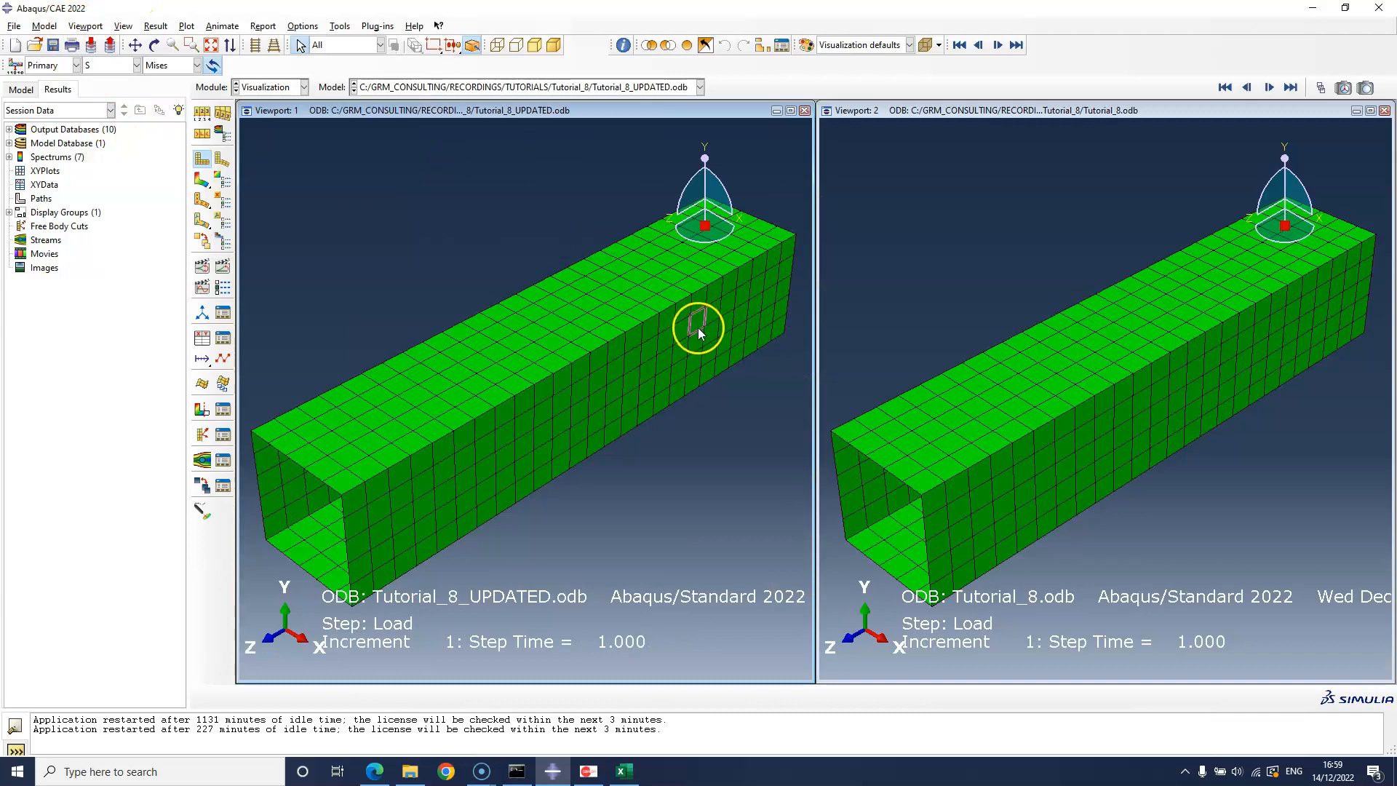
{"action": "left_click", "coordinate": [110, 64]}
{"action": "left_click", "coordinate": [109, 181]}
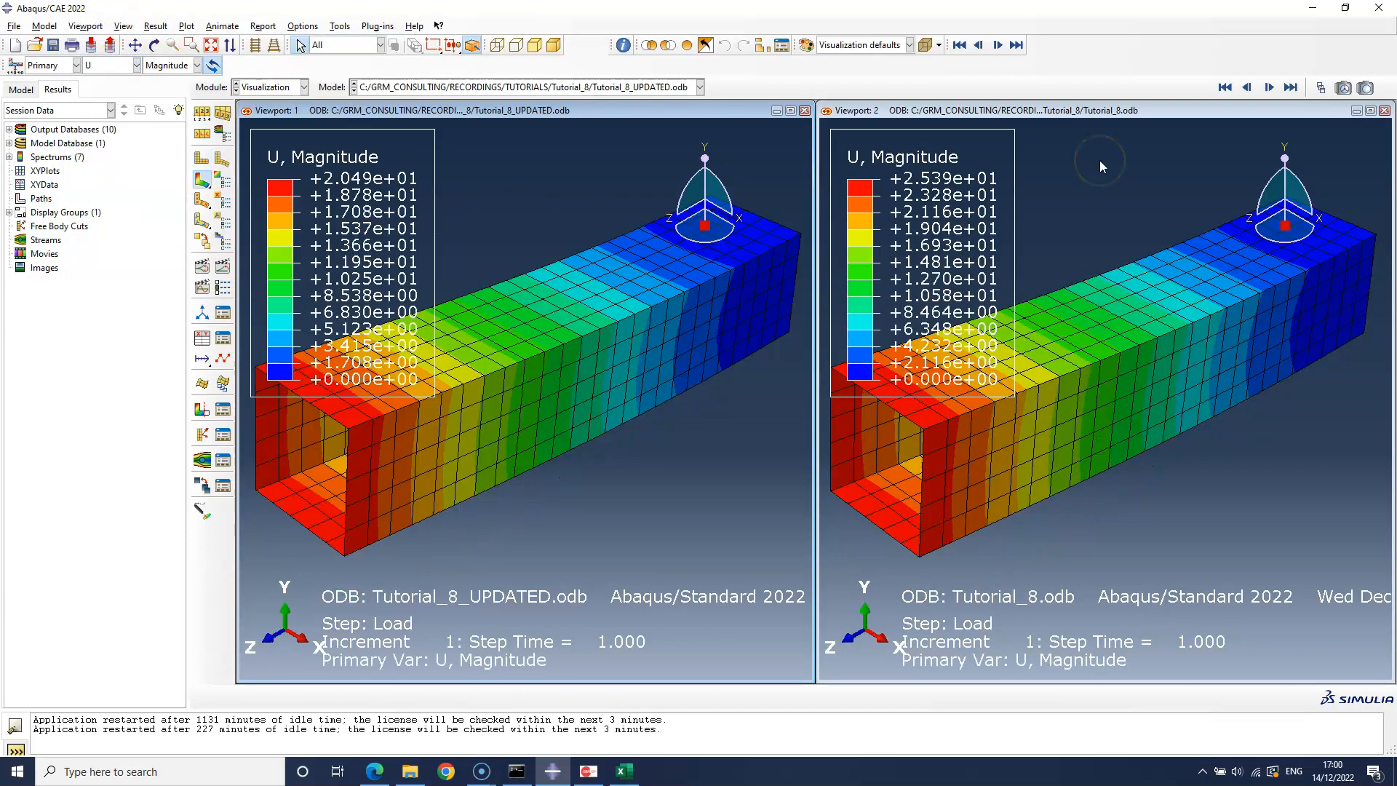